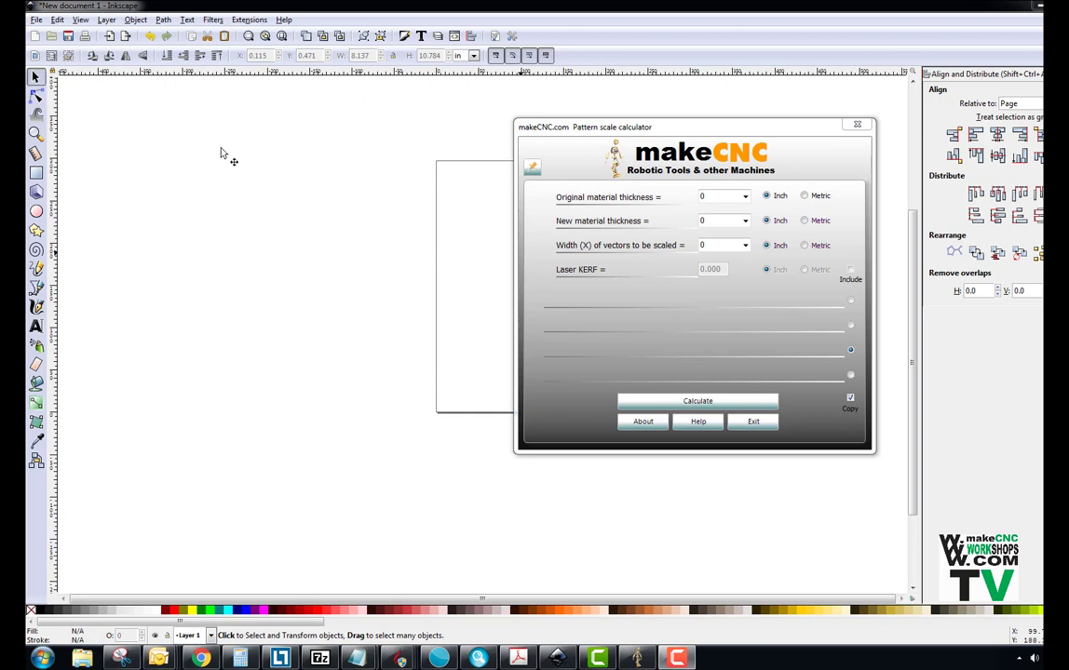
Step: Import the SP_Bison_1-4_Inch SVG file into the blank document as a grouped pattern
left_click(34, 20)
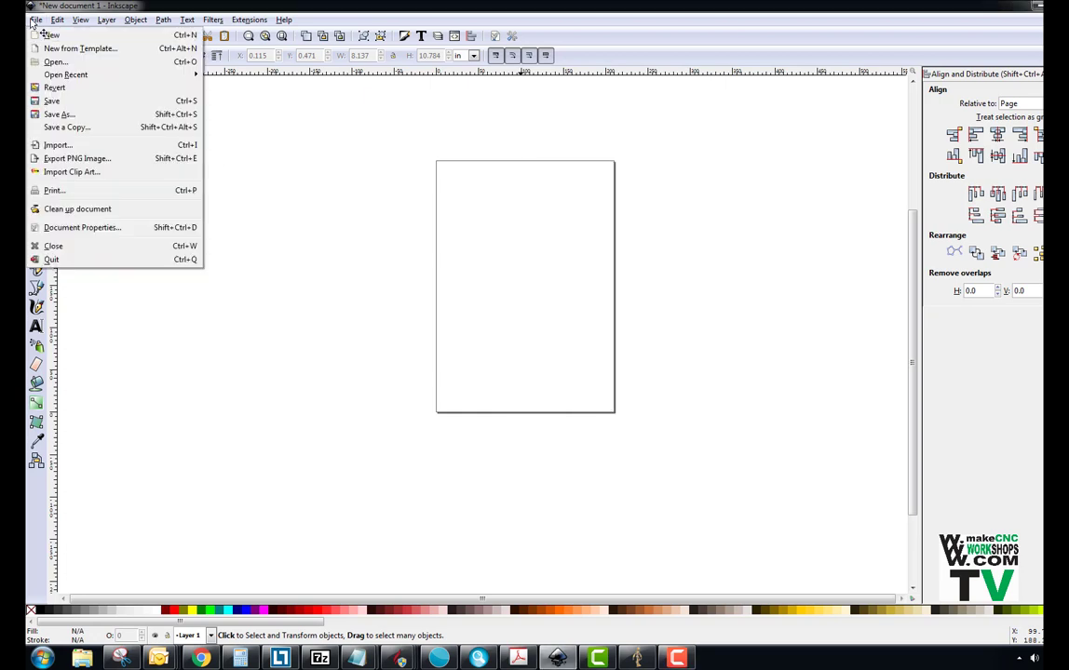
left_click(54, 144)
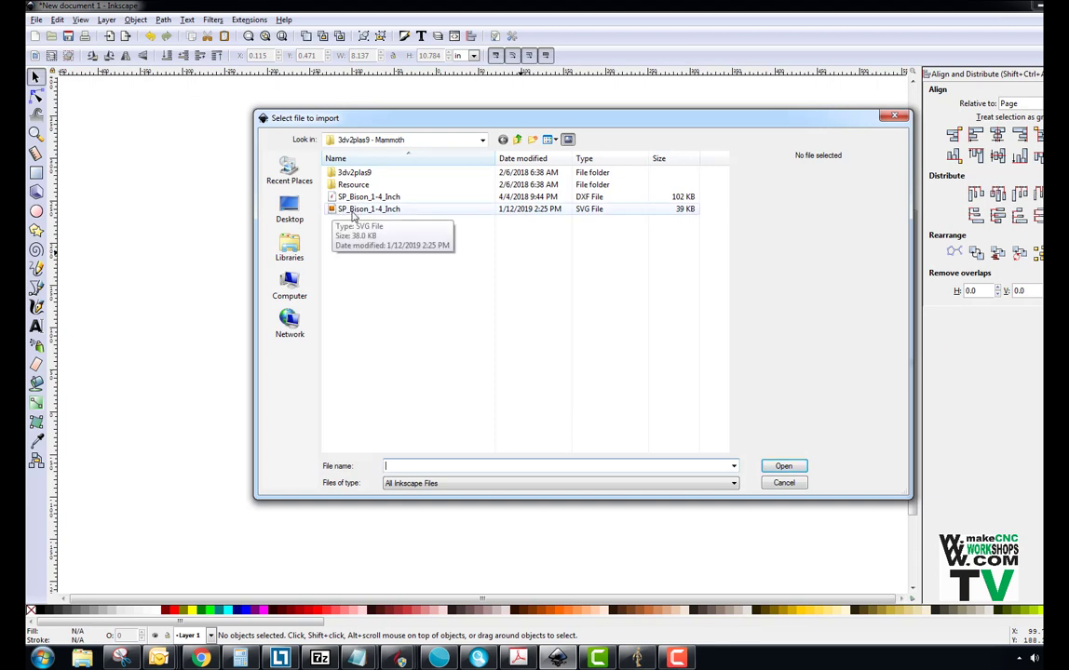
left_click(353, 212)
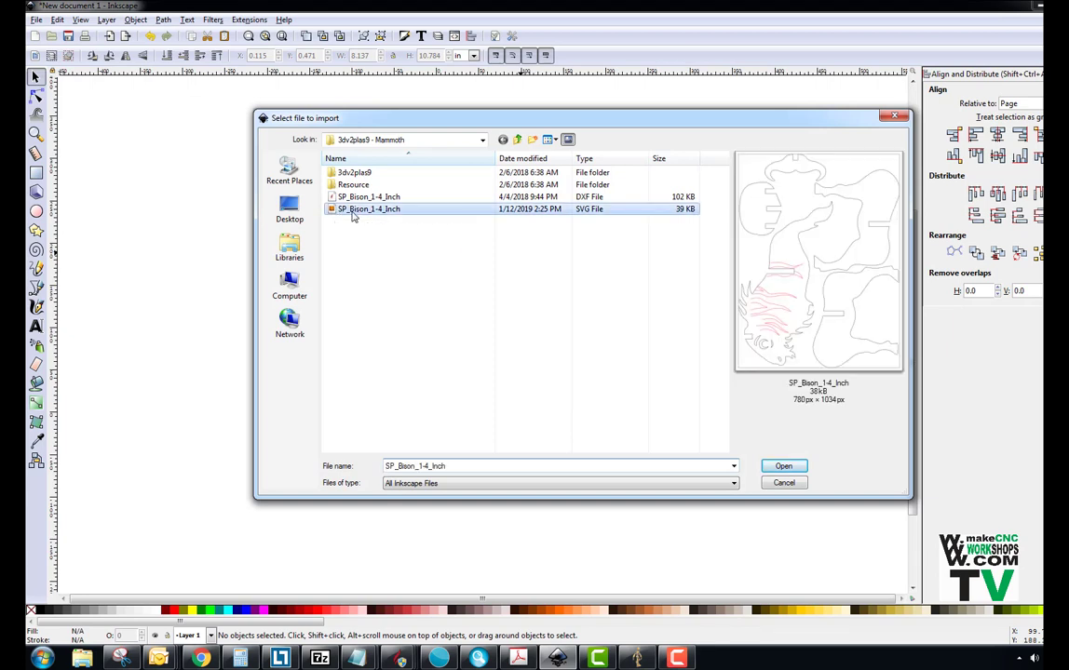
left_click(783, 468)
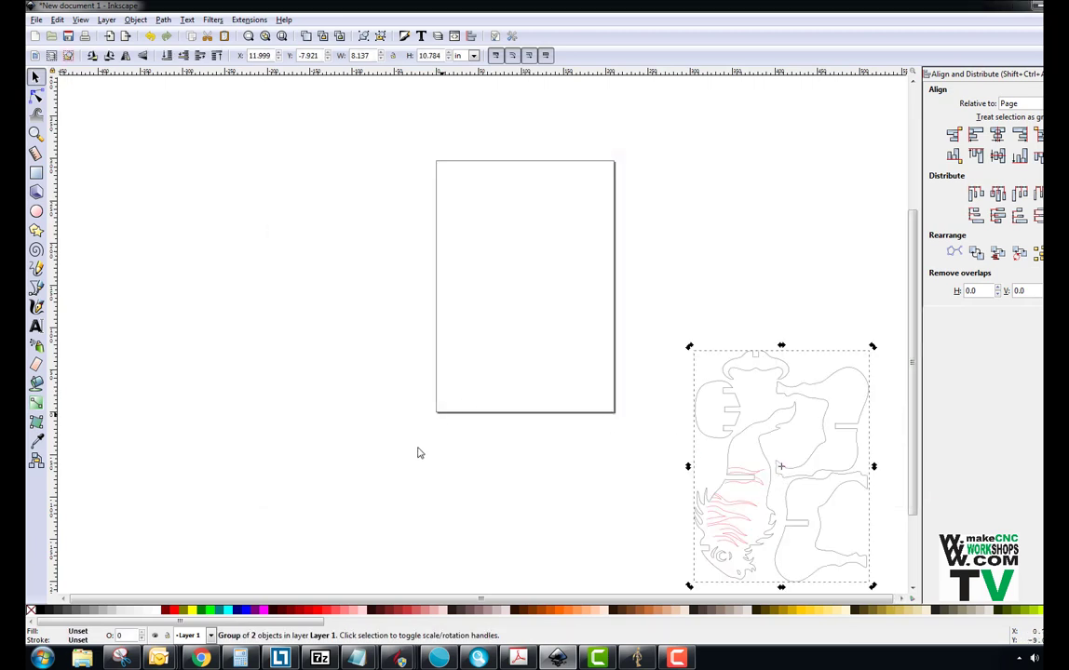
Step: Select the imported bison group, then open and dismiss its context menu
left_click(35, 76)
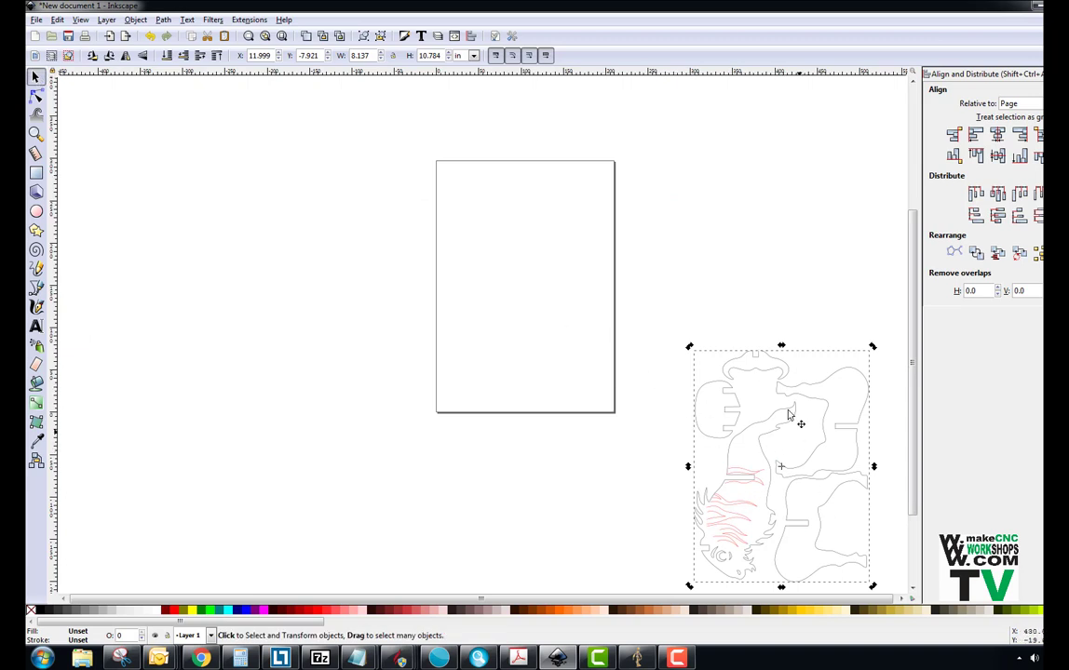
left_click(769, 223)
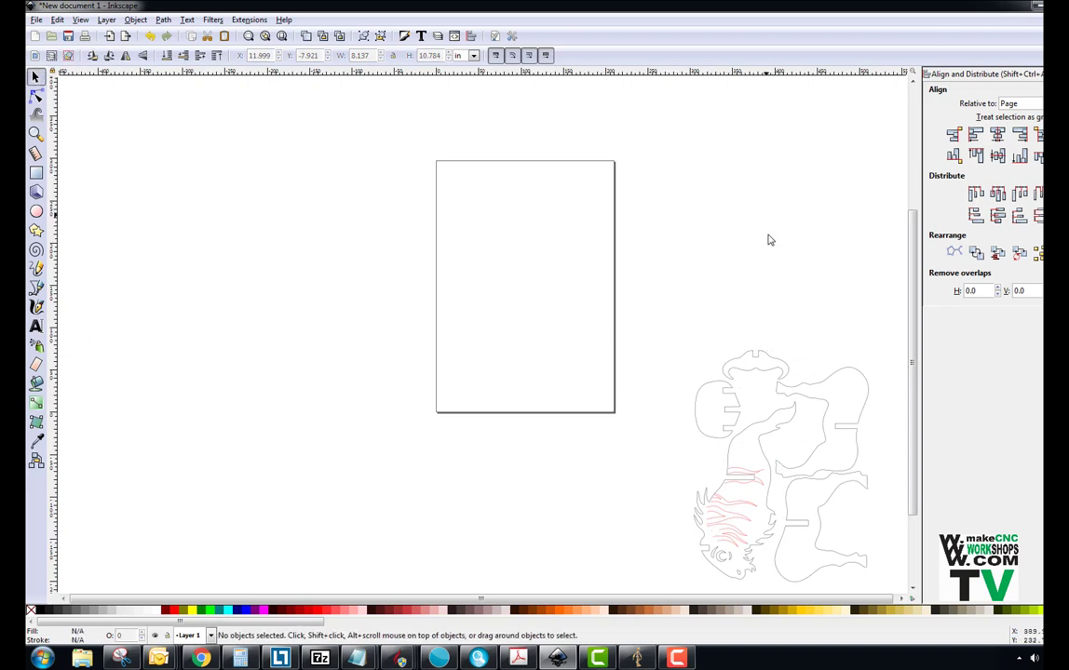
left_click(760, 444)
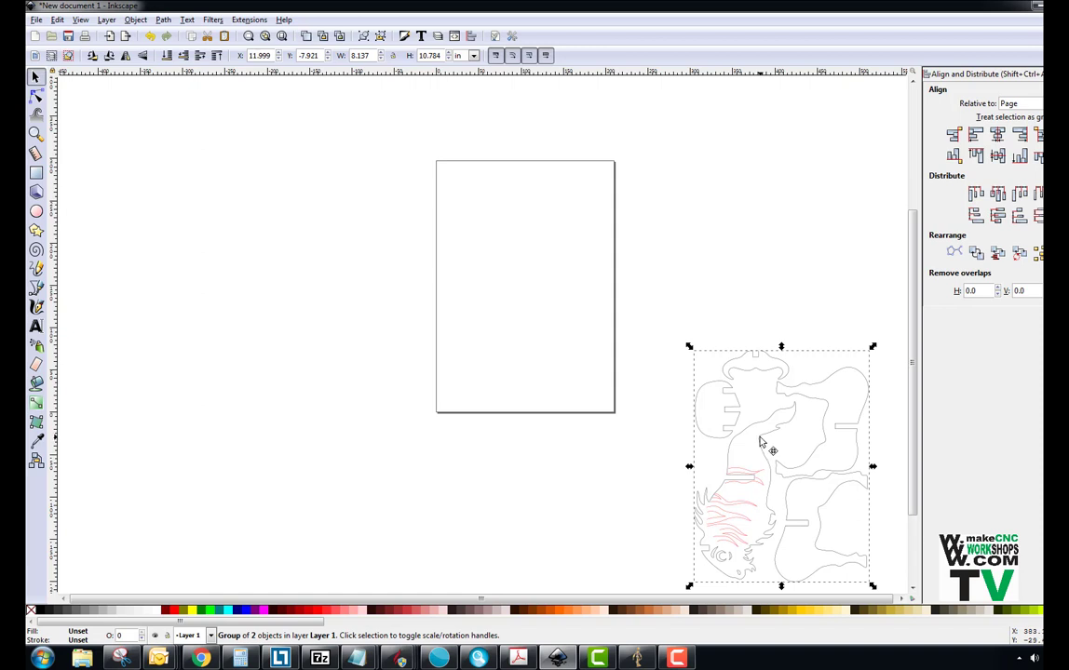
left_click(760, 444)
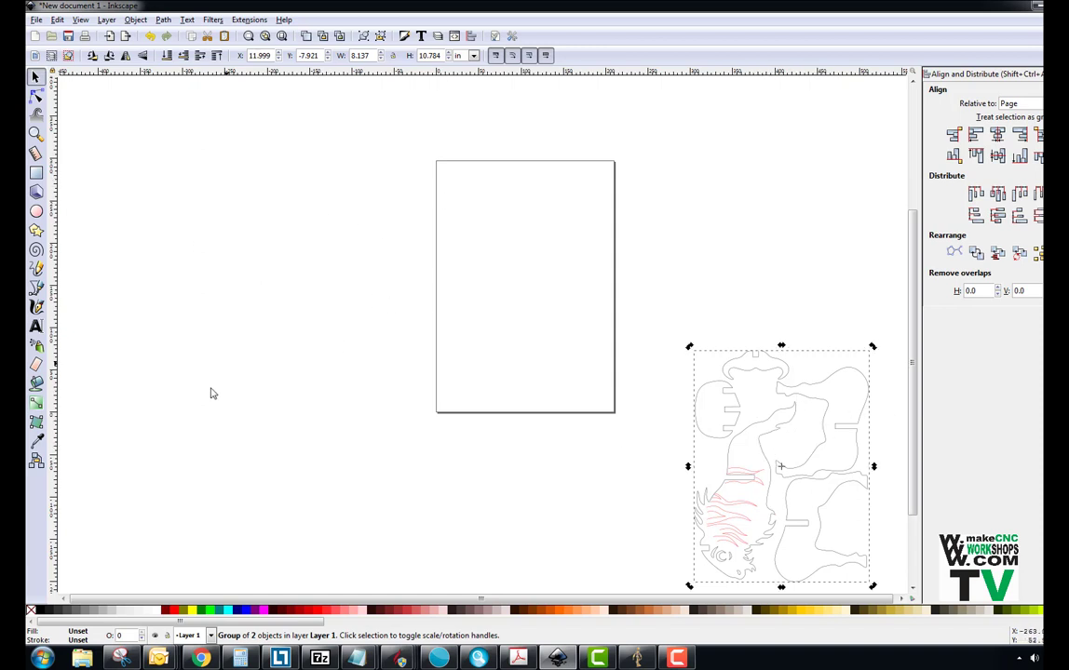
right_click(779, 432)
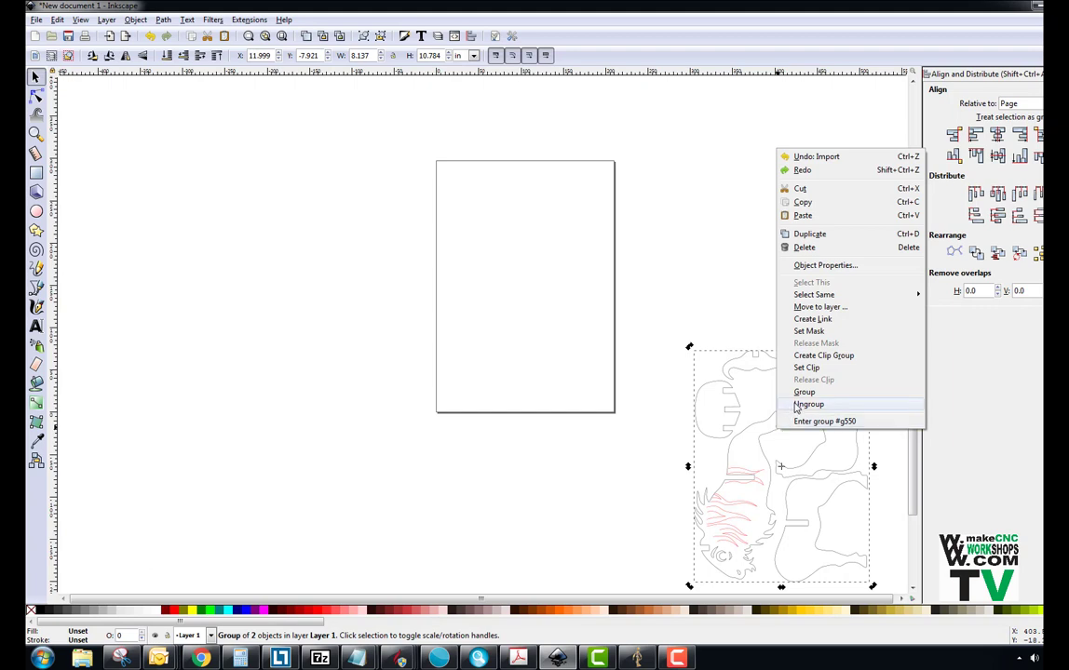
left_click(726, 254)
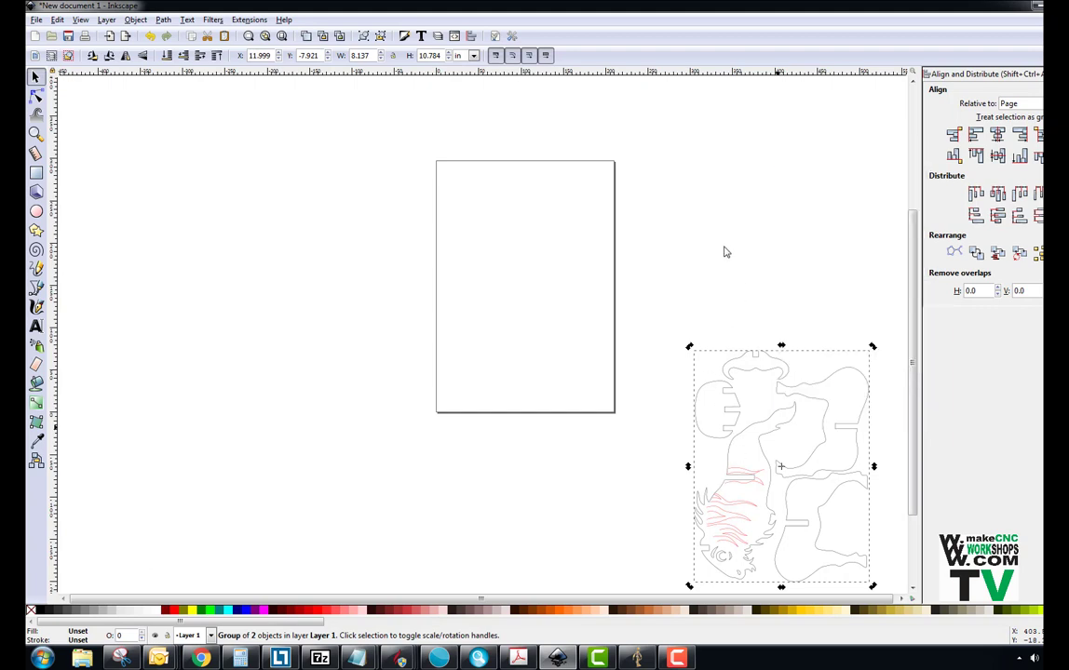
Step: Drag the bison group onto the page at X 0.038, Y 0.499 in and deselect it
left_click(737, 439)
left_click(736, 439)
left_click(740, 441)
left_click(598, 319)
left_click(739, 382)
left_click_drag(730, 382, 469, 198)
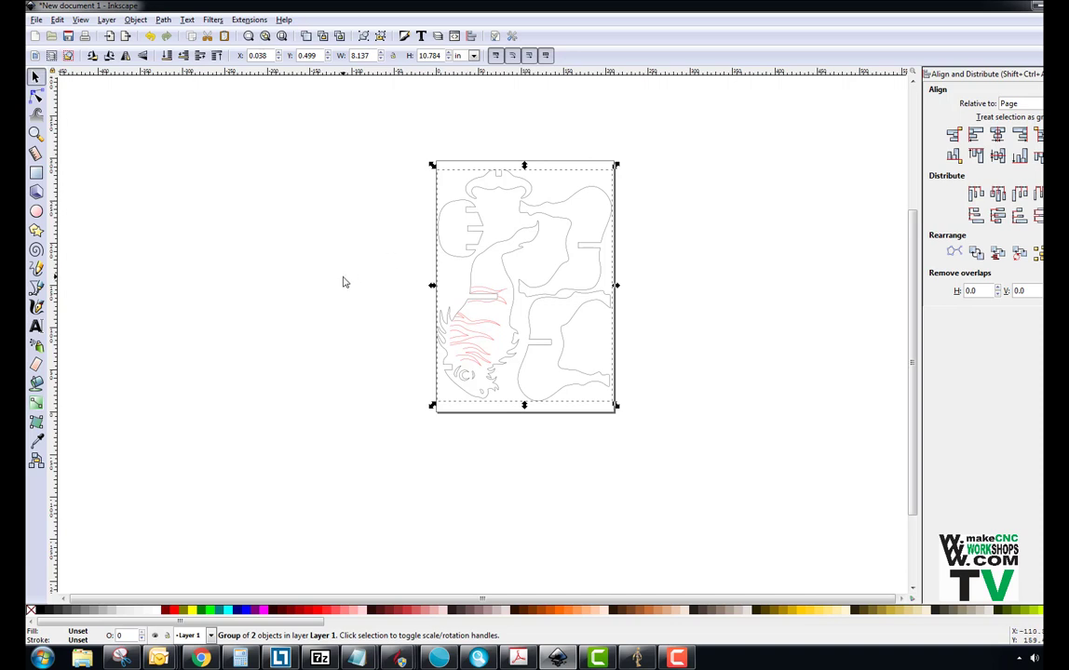
left_click(370, 417)
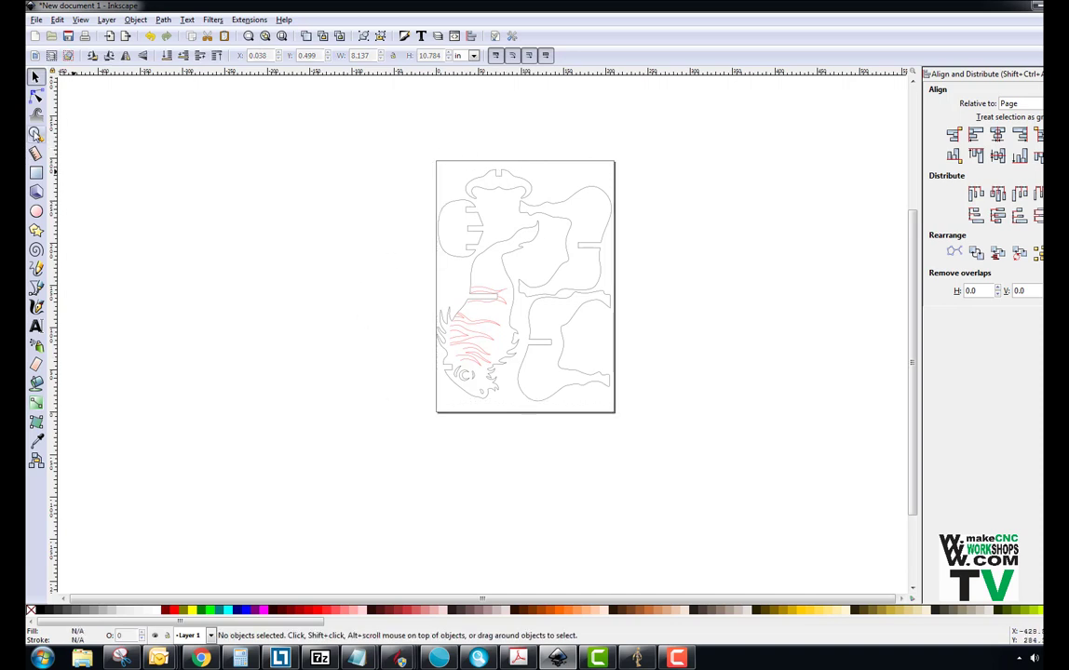
Step: Zoom into the top piece's slot and measure it corner to corner at 0.25 in wide
left_click(35, 134)
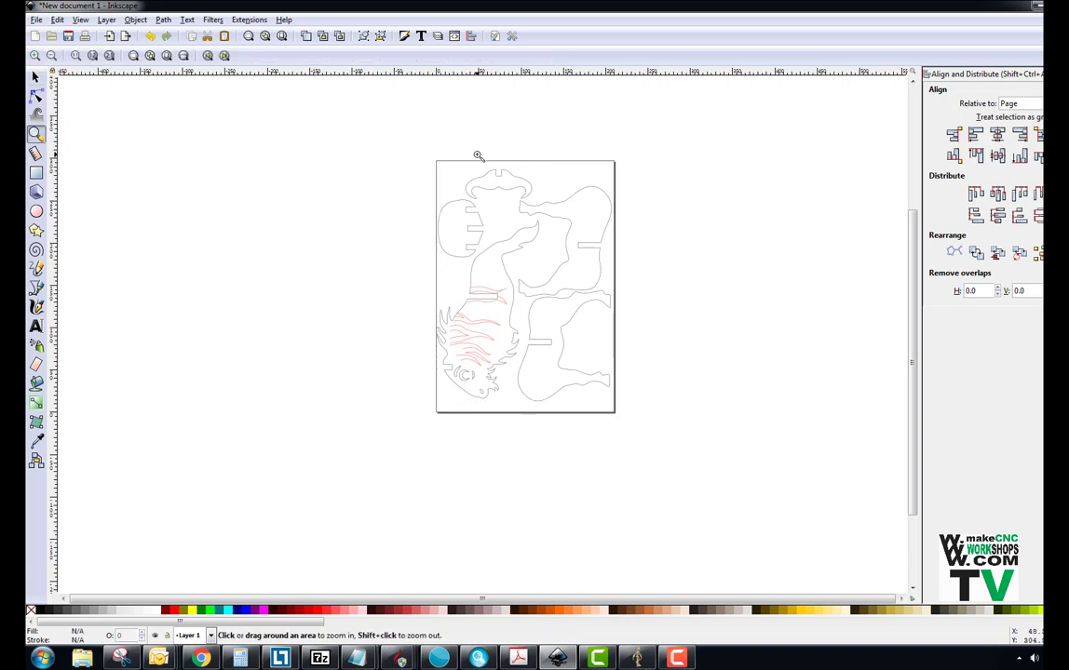
left_click_drag(476, 157, 526, 196)
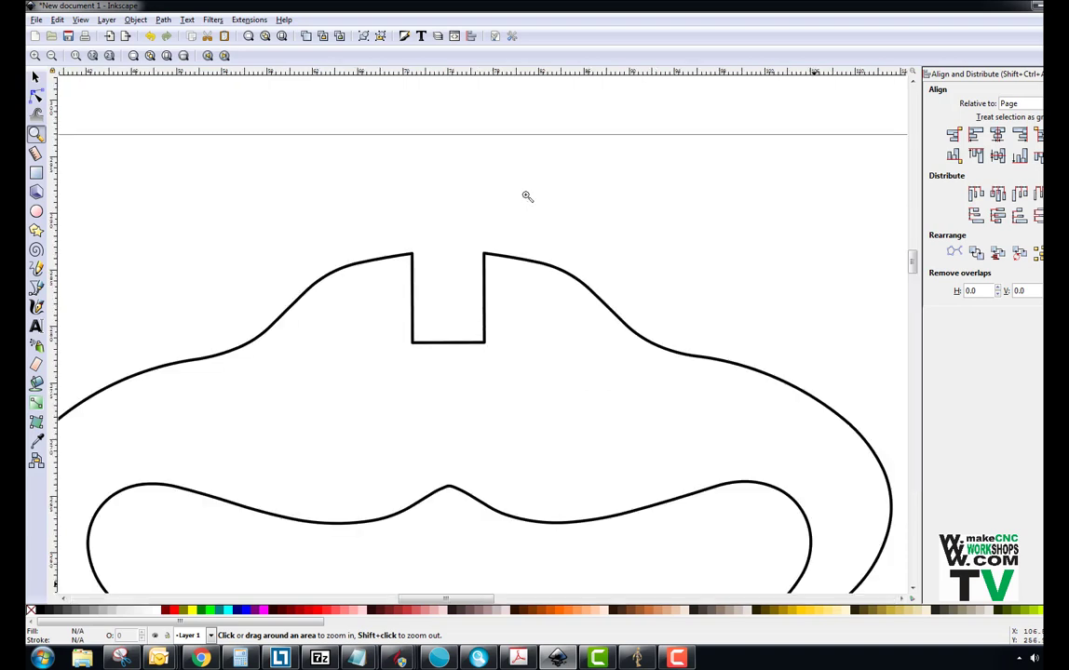
left_click(37, 155)
left_click_drag(459, 292, 412, 276)
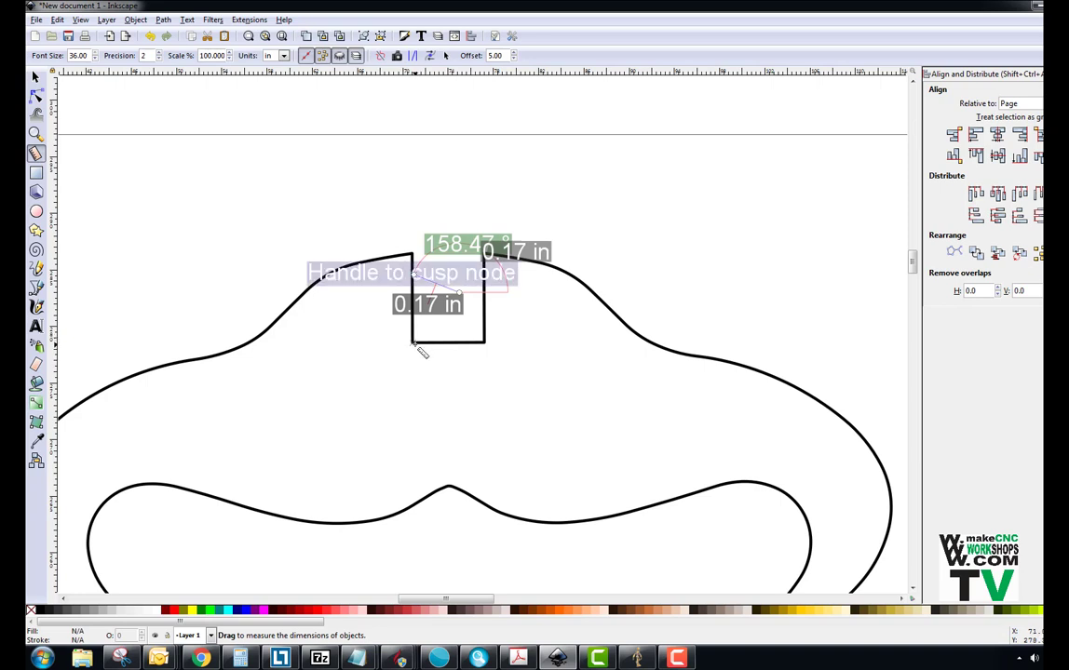
left_click_drag(416, 347, 485, 351)
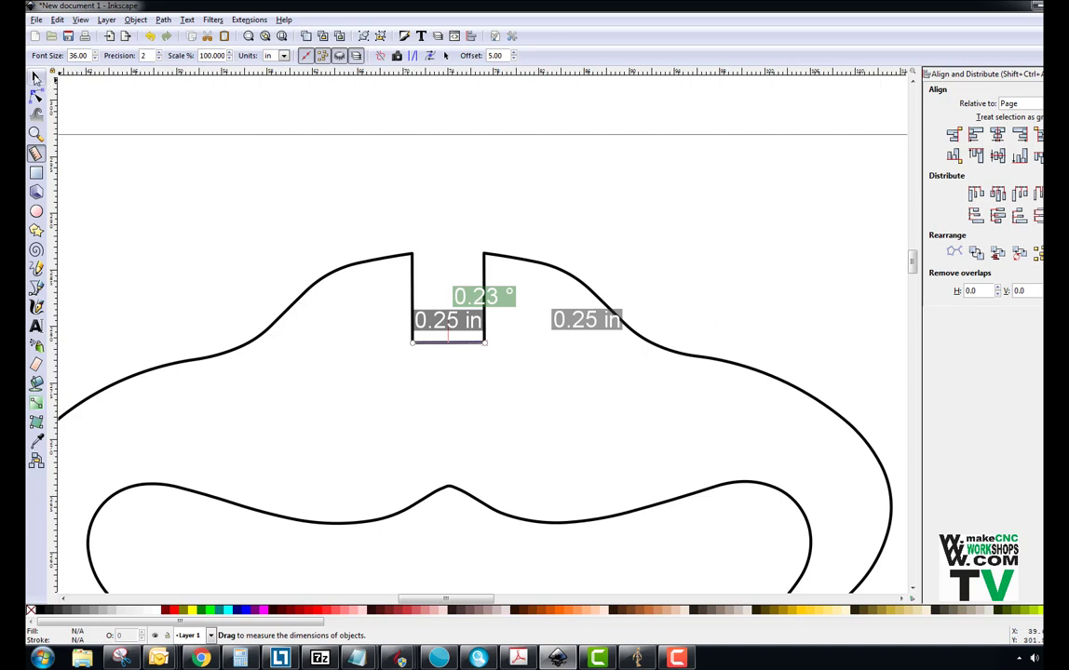
left_click(36, 78)
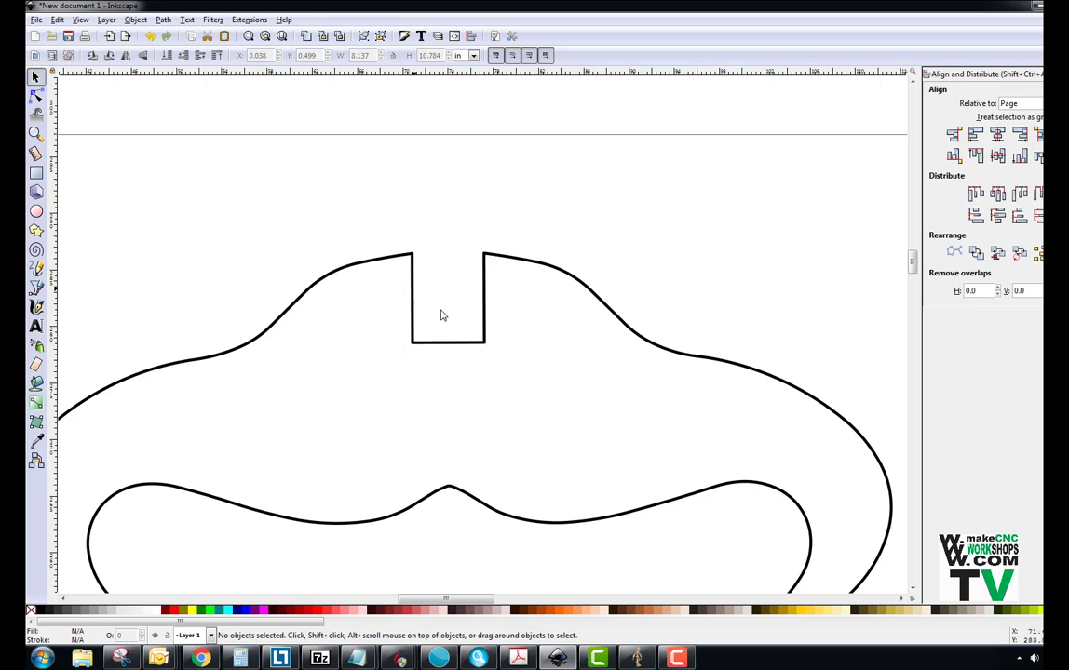
left_click(394, 257)
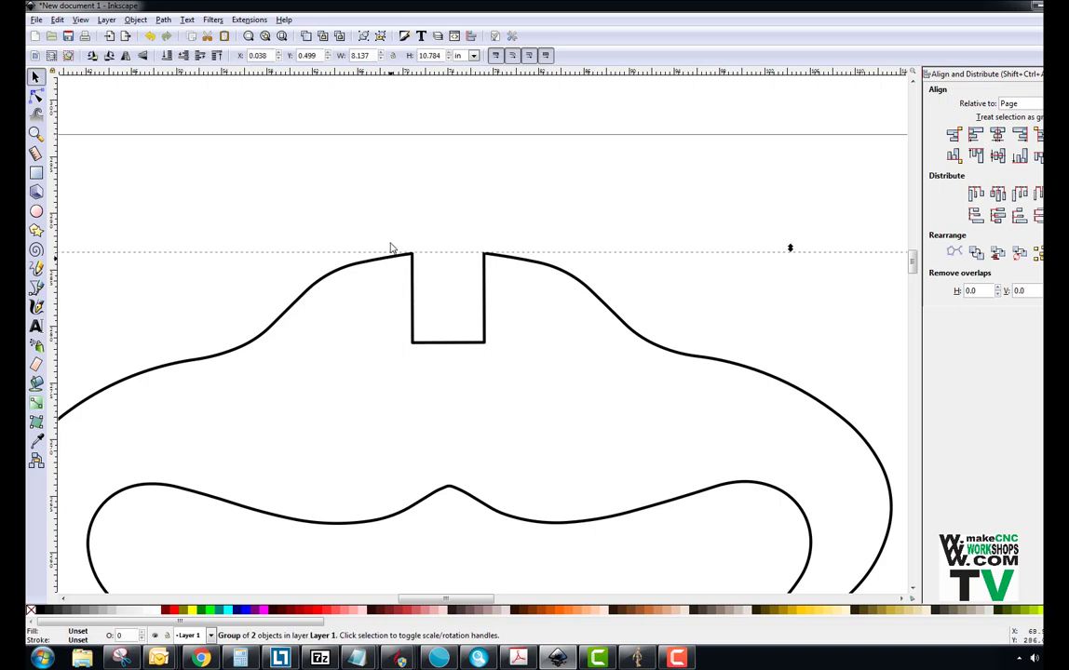
left_click(473, 55)
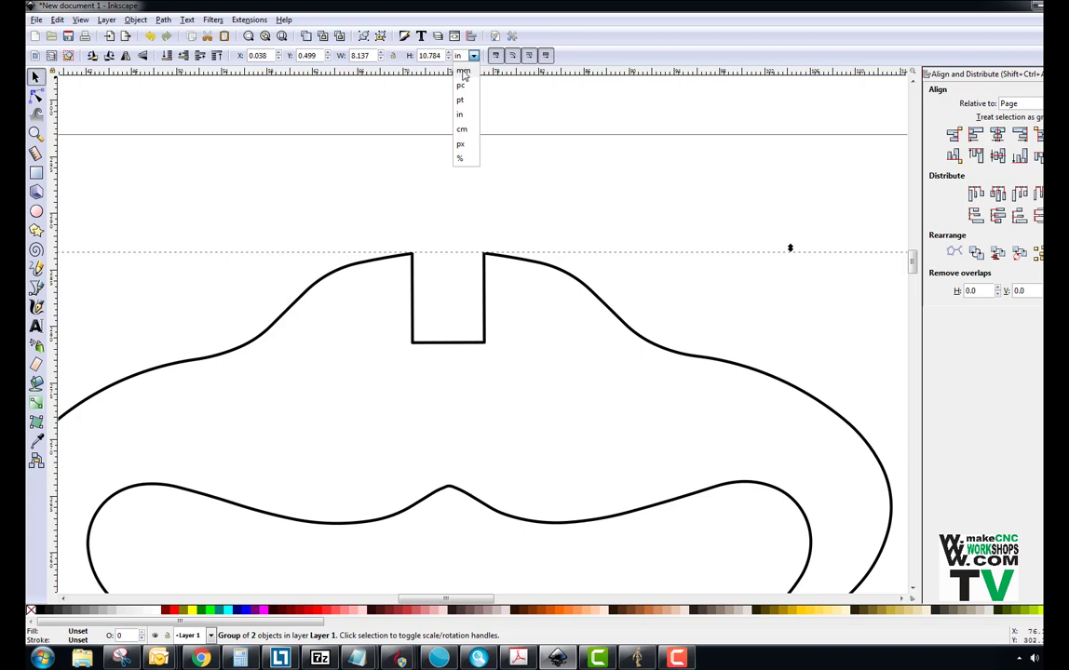
left_click(390, 112)
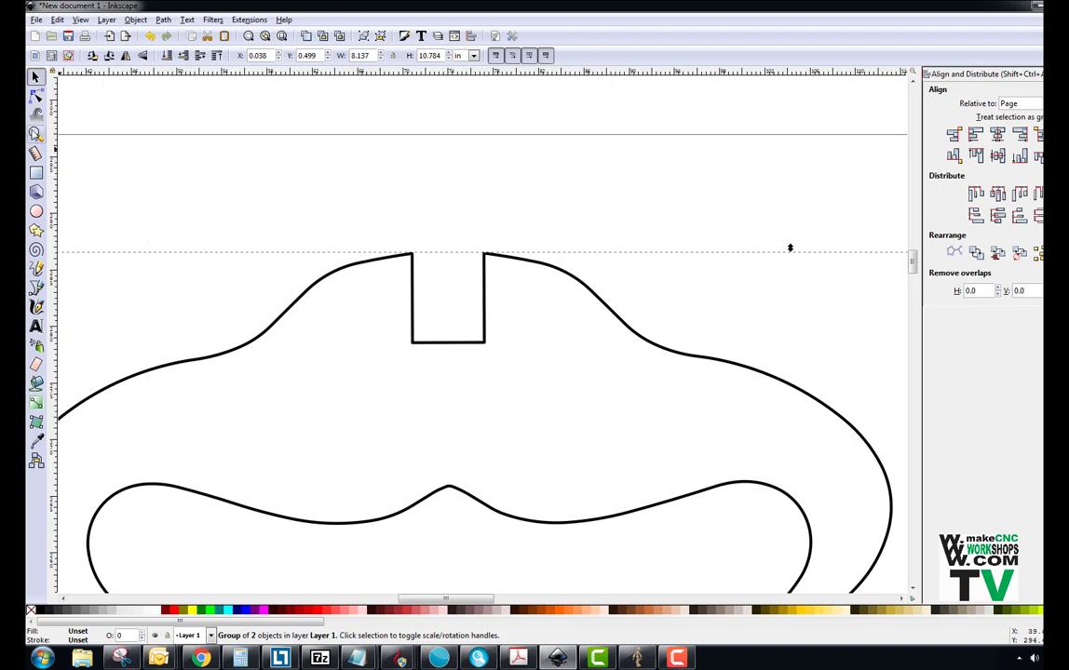
Step: Zoom out to the full page and select the whole bison group (8.137 by 10.784 in)
left_click(36, 133)
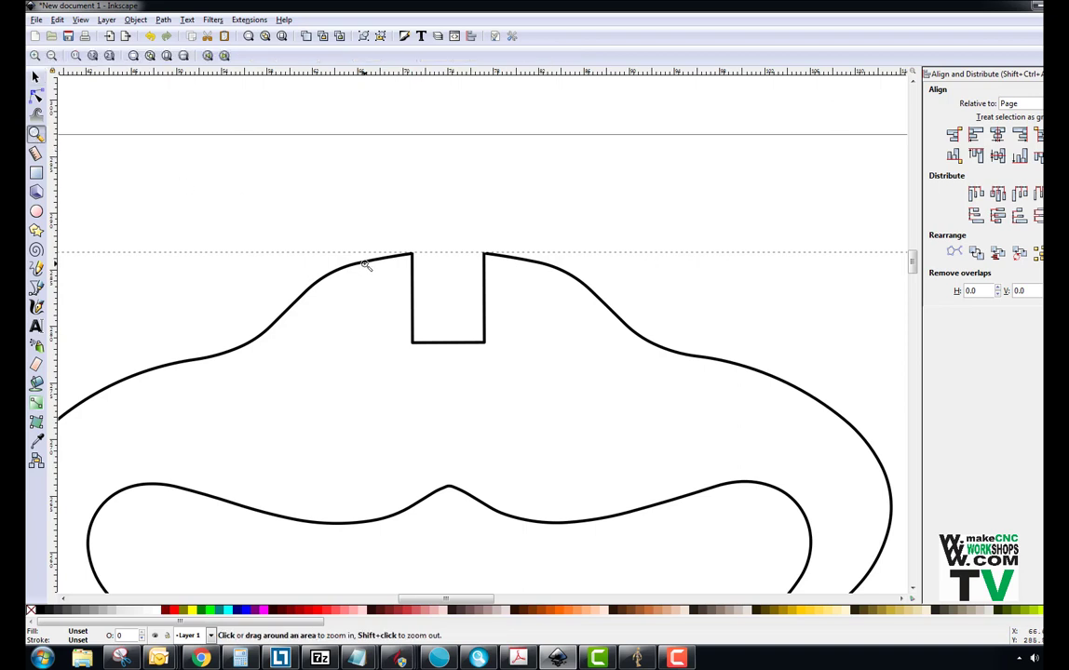
left_click(473, 340, "shift")
left_click(472, 336, "shift")
left_click(475, 391, "shift")
left_click(479, 419, "shift")
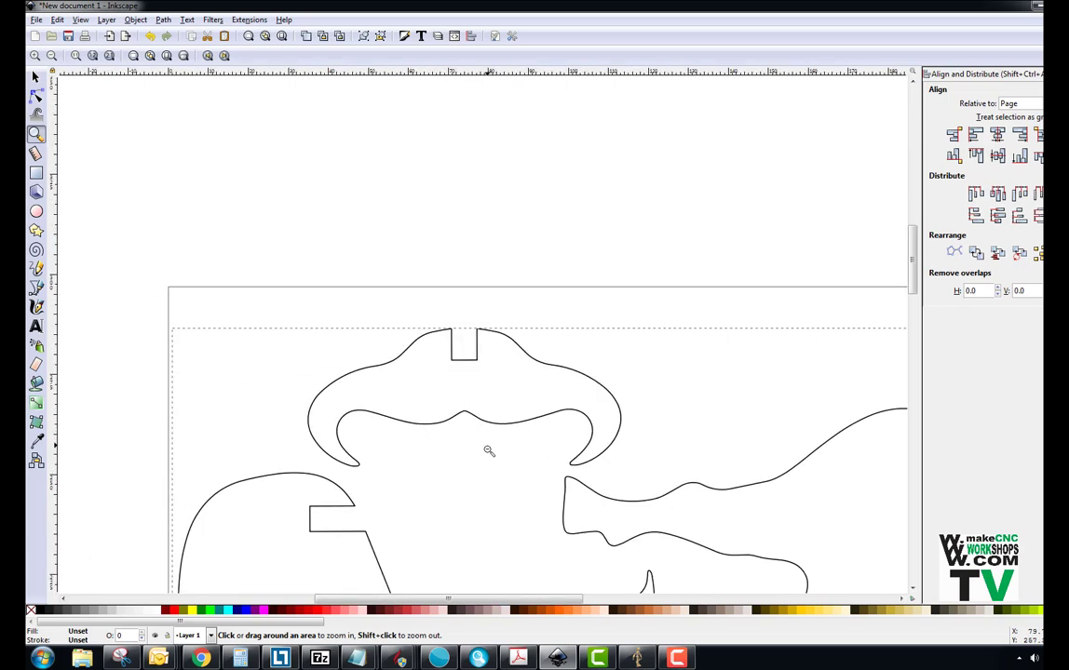
left_click(496, 471, "shift")
left_click(491, 468, "shift")
left_click(516, 488, "shift")
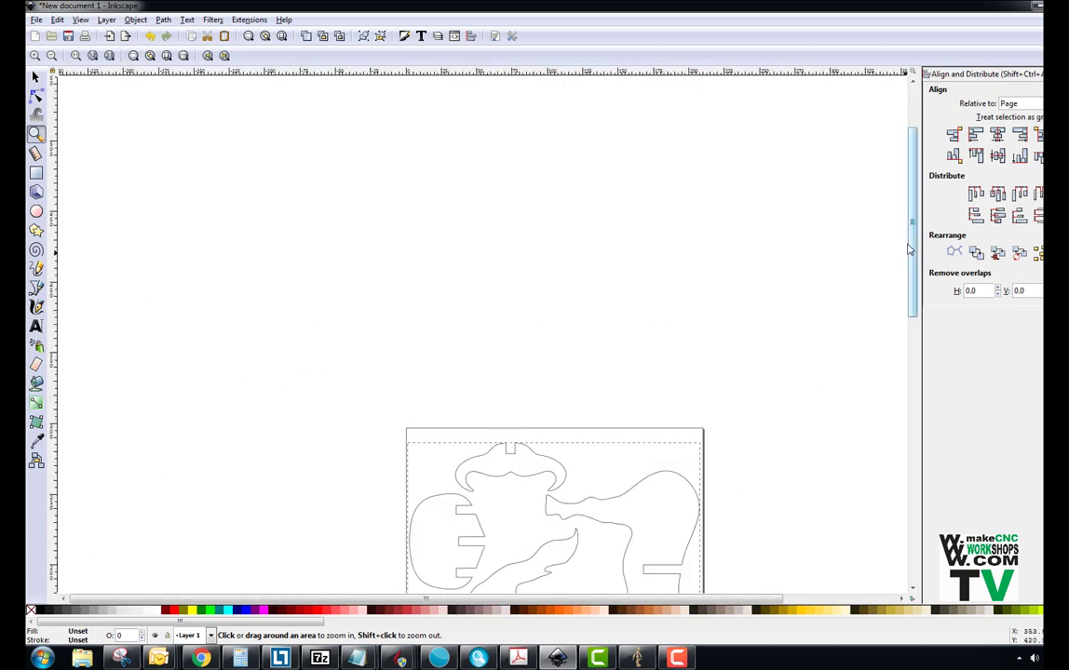
left_click_drag(909, 249, 912, 355)
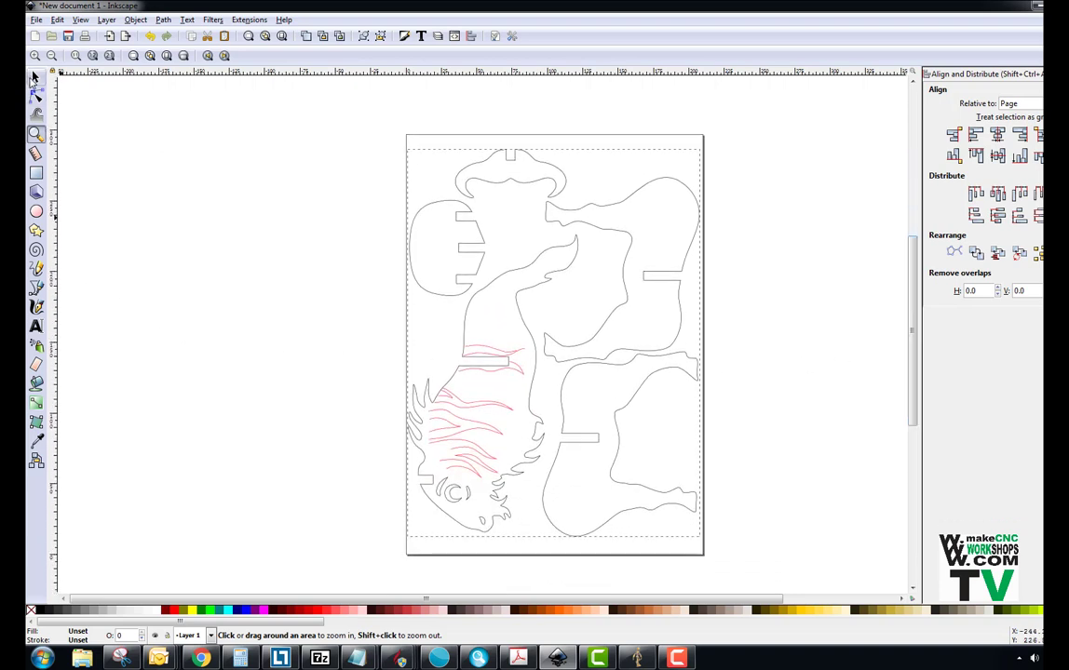
left_click(35, 76)
key("ctrl+a")
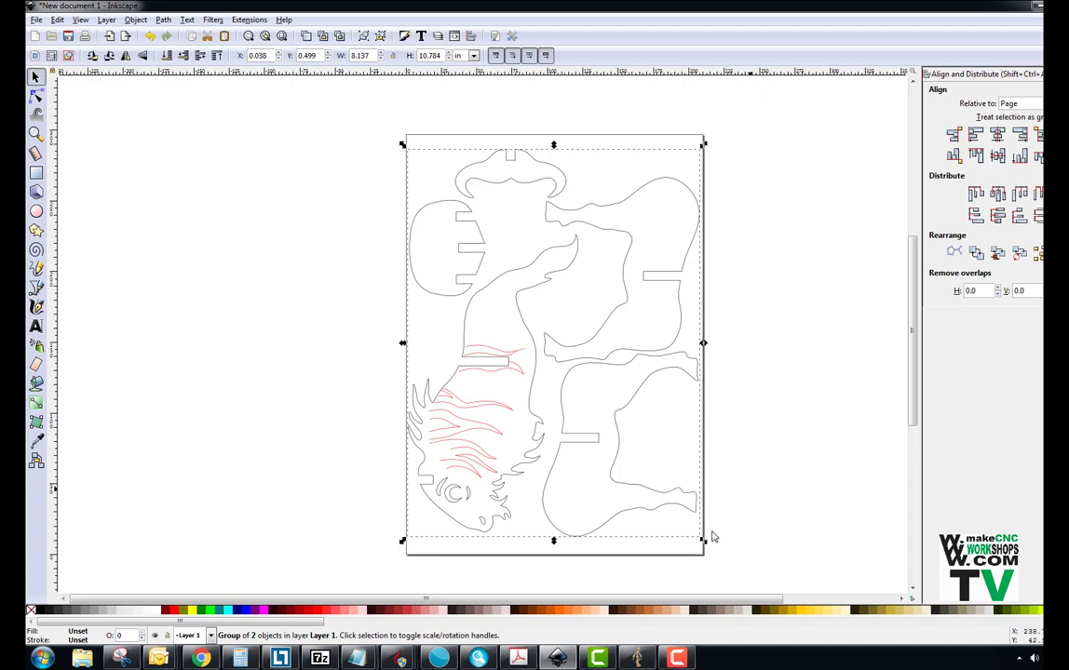
Step: Bring back the makeCNC calculator and fill in original thickness .25 in and new thickness .28 in
left_click(637, 658)
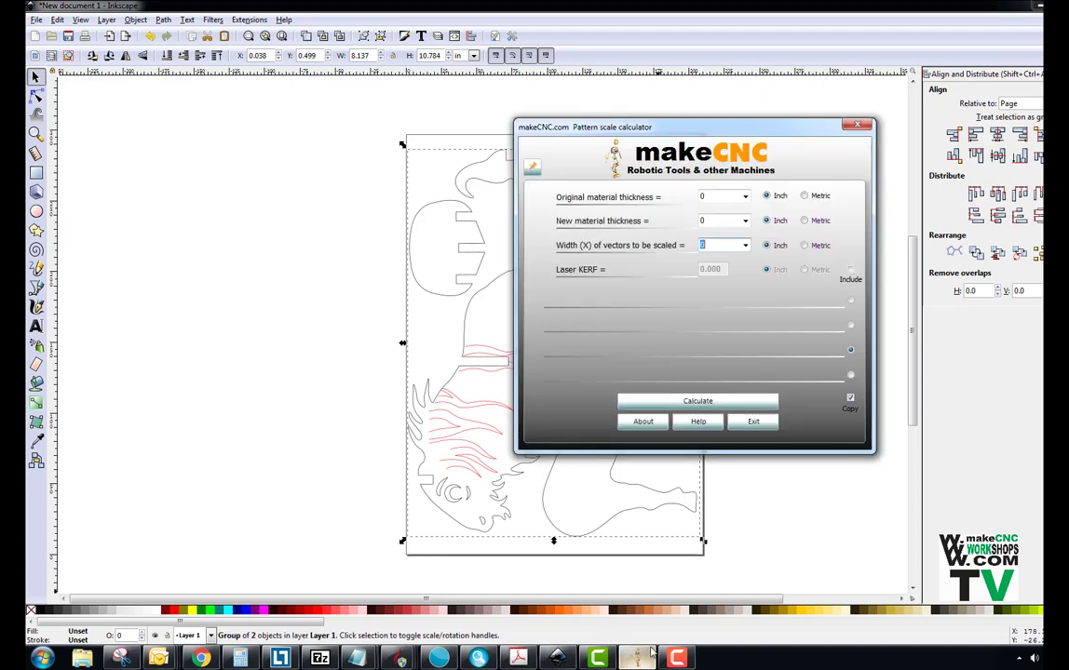
left_click_drag(684, 131, 662, 177)
left_click(688, 242)
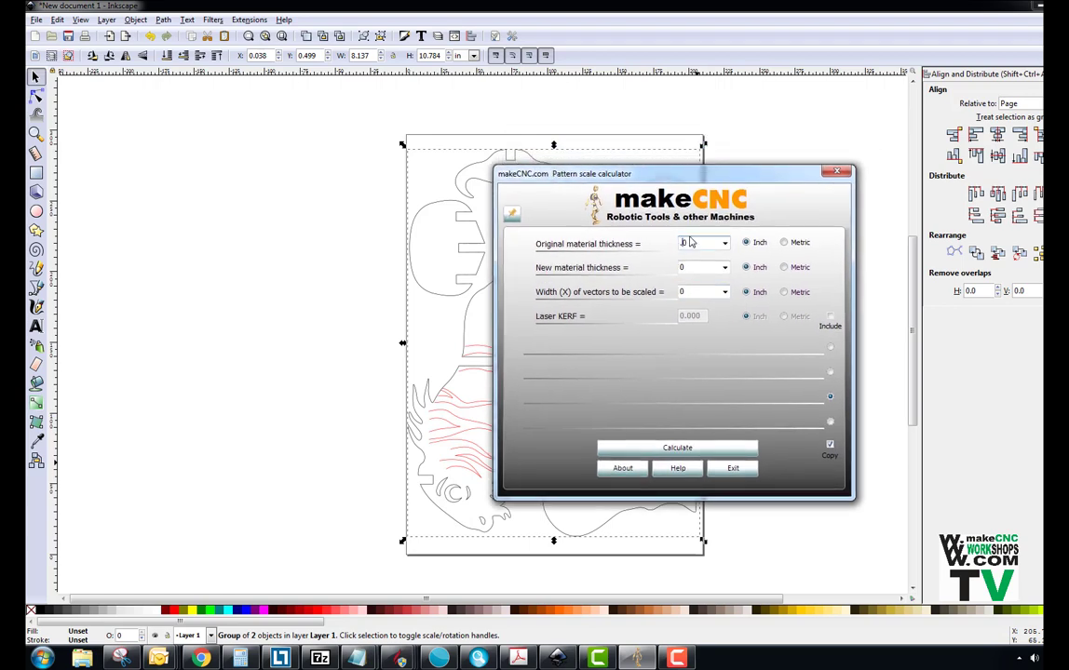
type("0")
double_click(690, 267)
type(".25")
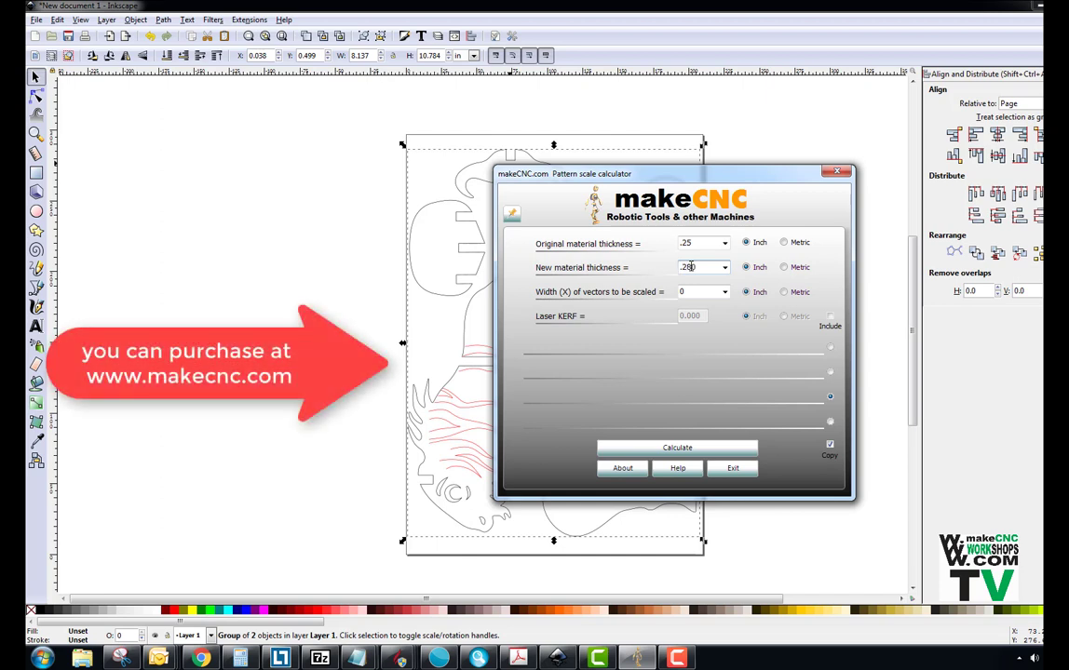
type("0")
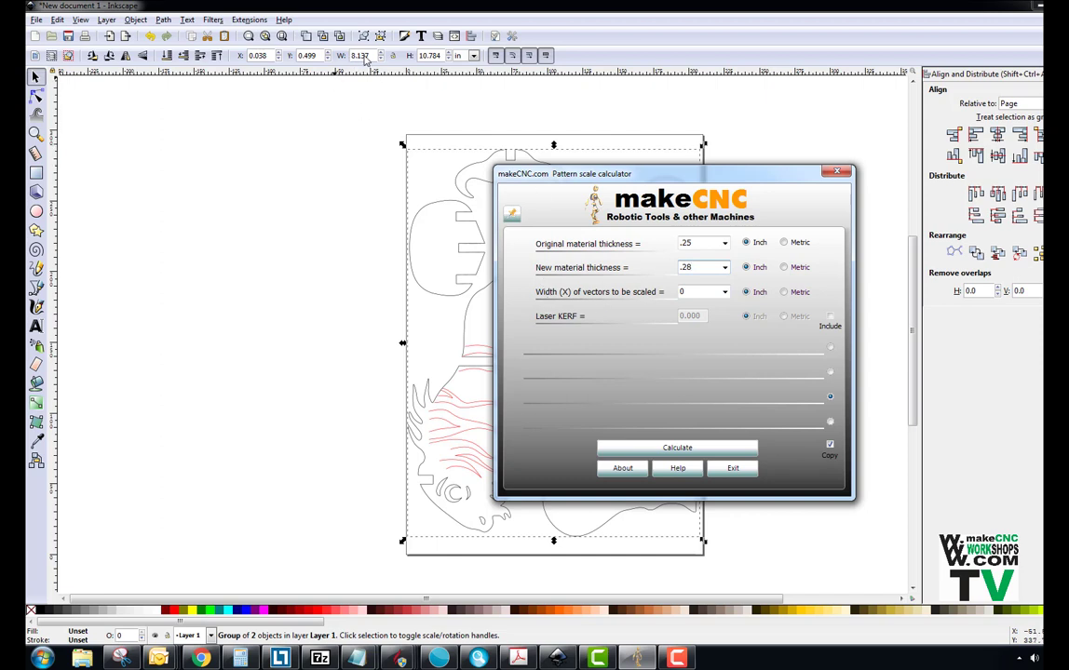
Step: Copy the pattern's 8.137 in width from Inkscape's W field into the calculator's Width (X) field
left_click(345, 56)
key("ctrl+c")
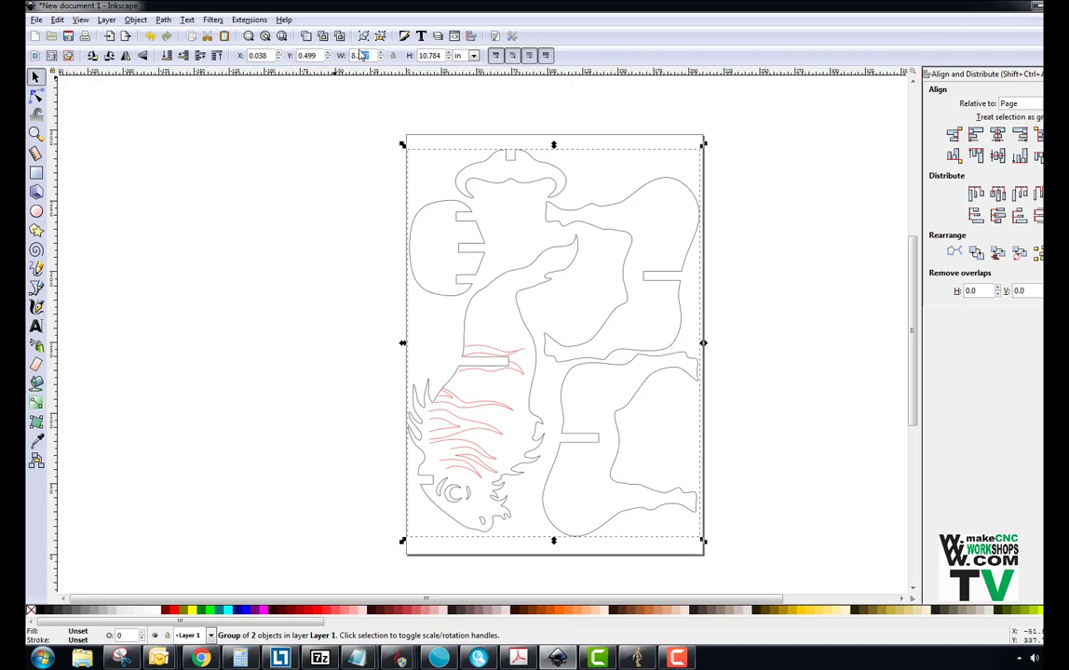
right_click(359, 56)
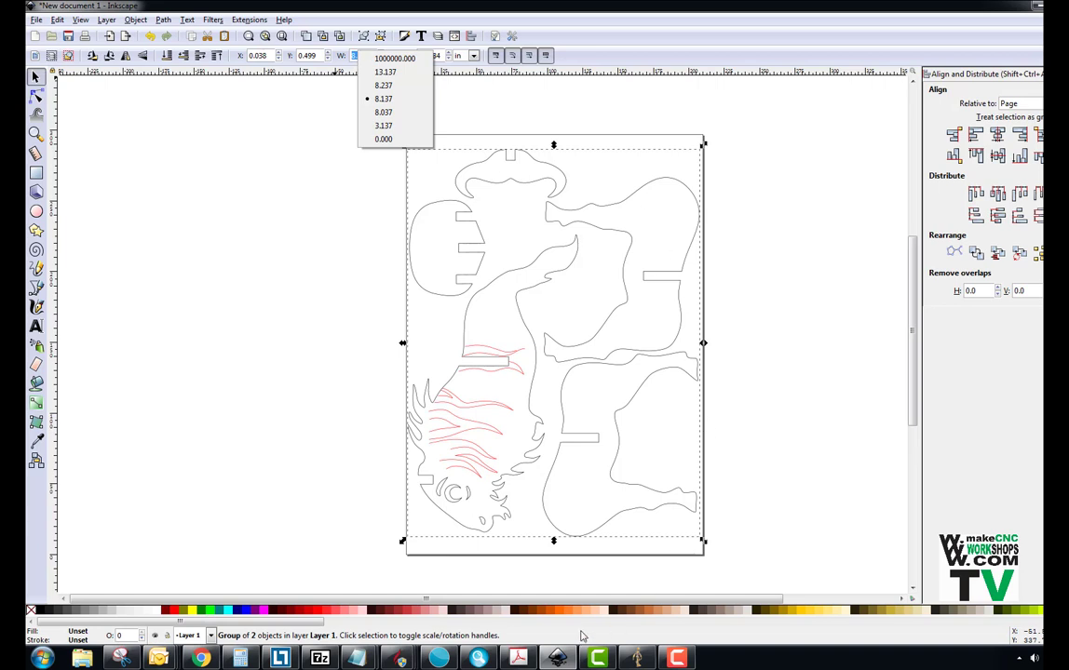
left_click(638, 660)
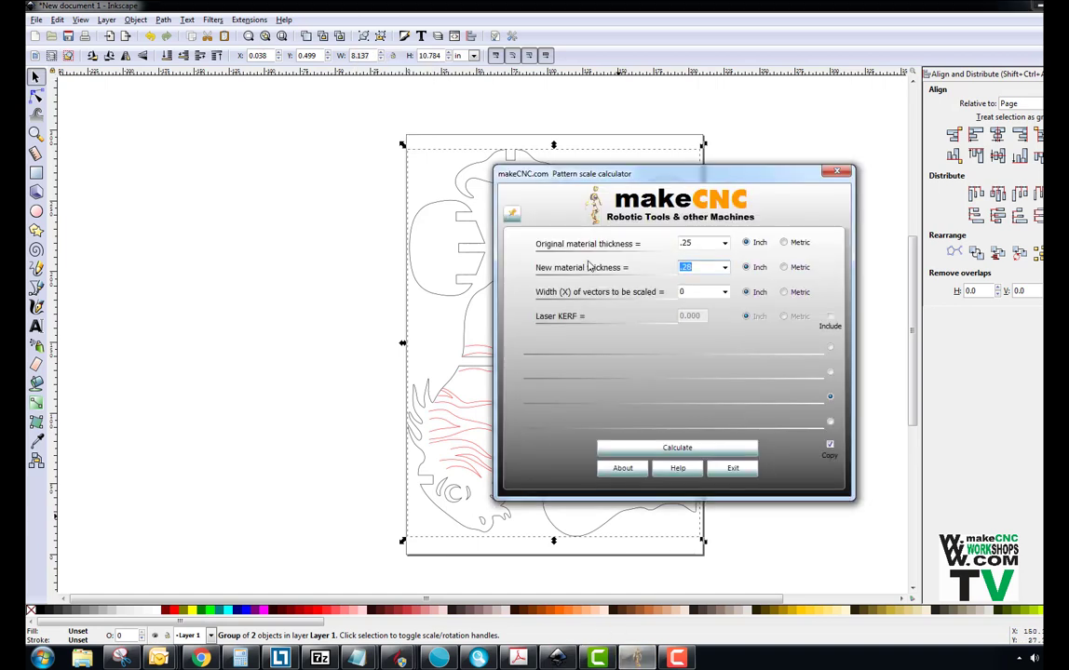
double_click(686, 292)
key("ctrl+v")
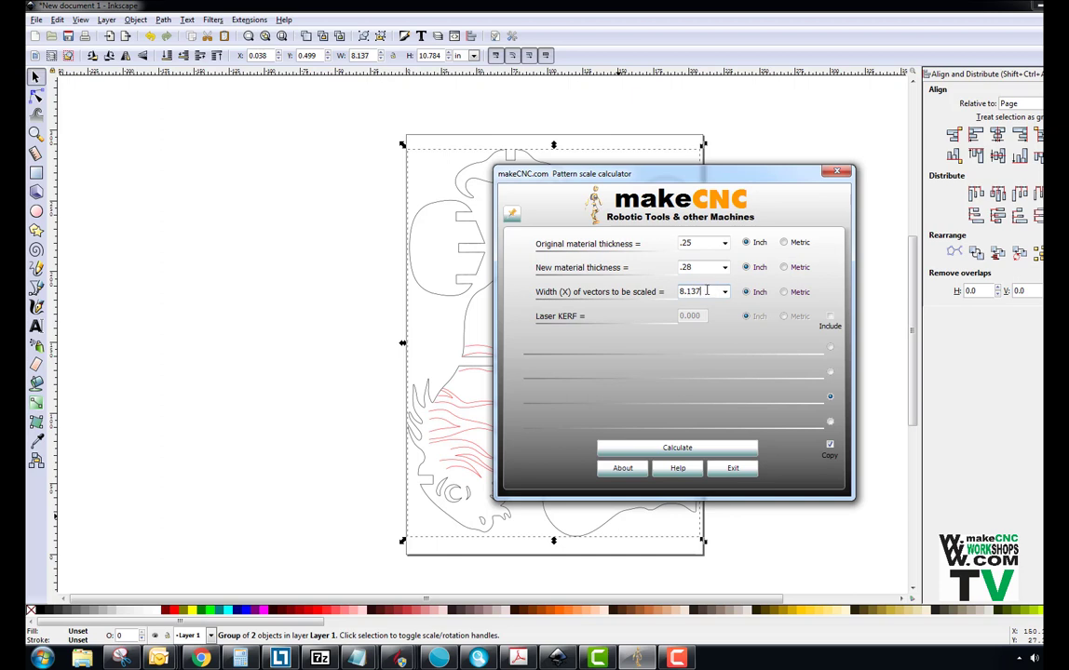
Step: Calculate the 112% scale giving a 9.11344 in width, then return to the Inkscape canvas
left_click(675, 448)
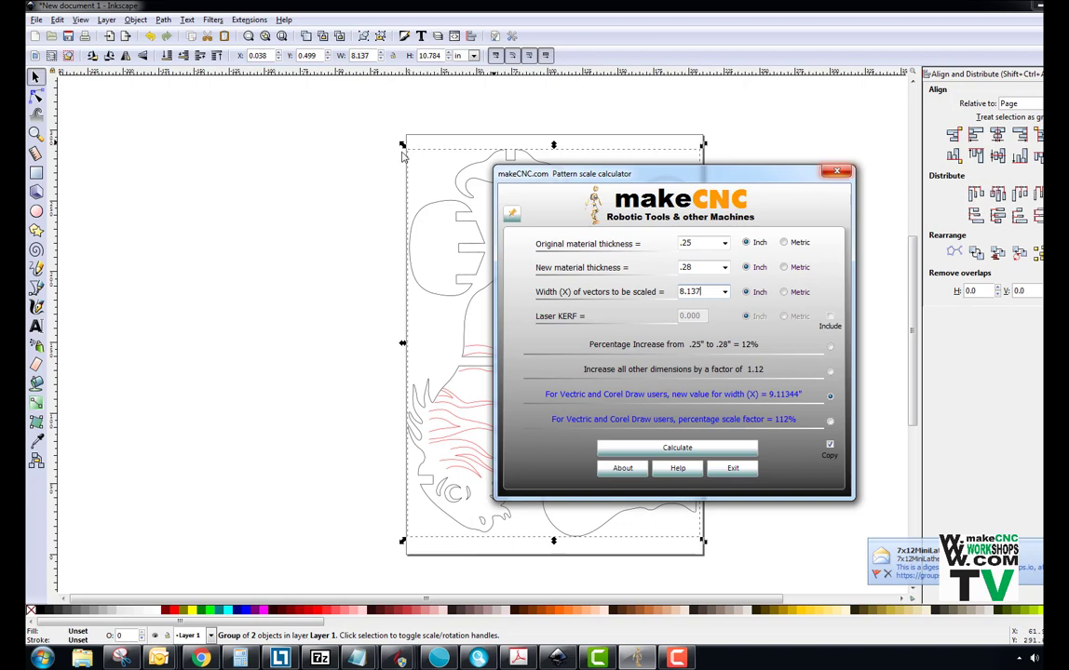
left_click(333, 175)
left_click(362, 181)
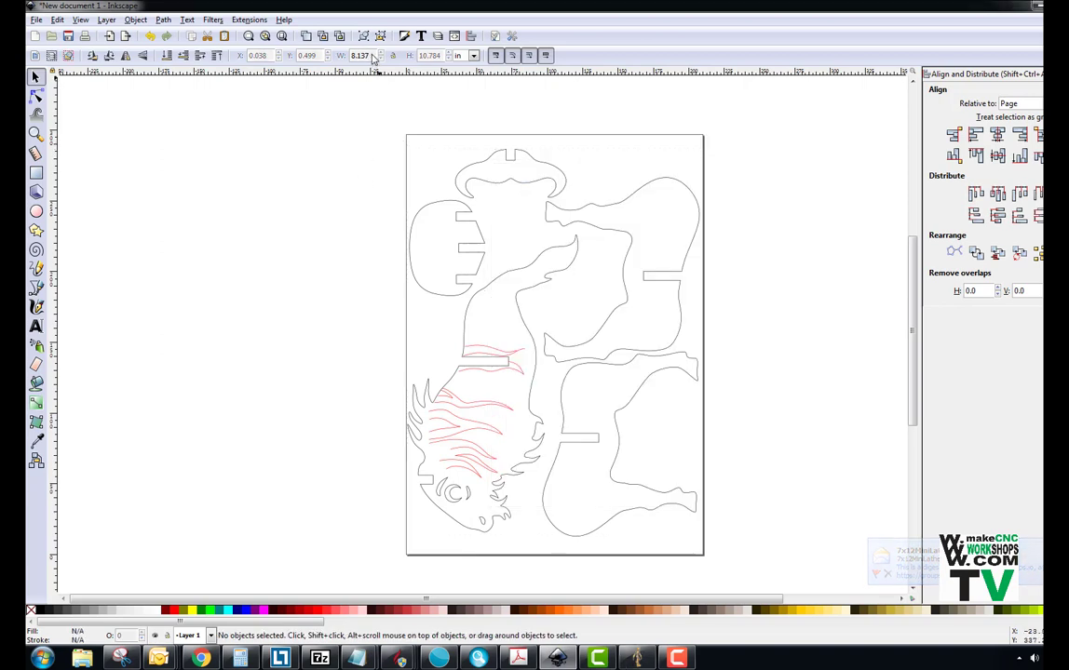
Step: Select the bison group and enter 9.1134 in its W field, leaving height at 10.784 in
left_click(473, 173)
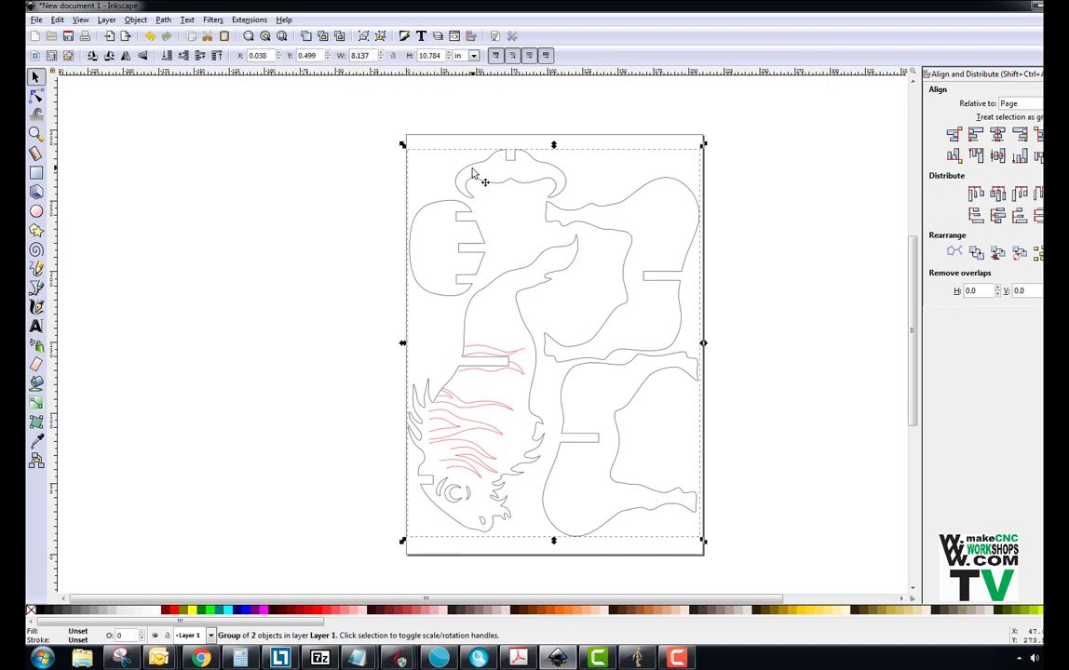
triple_click(363, 56)
key("BackSpace")
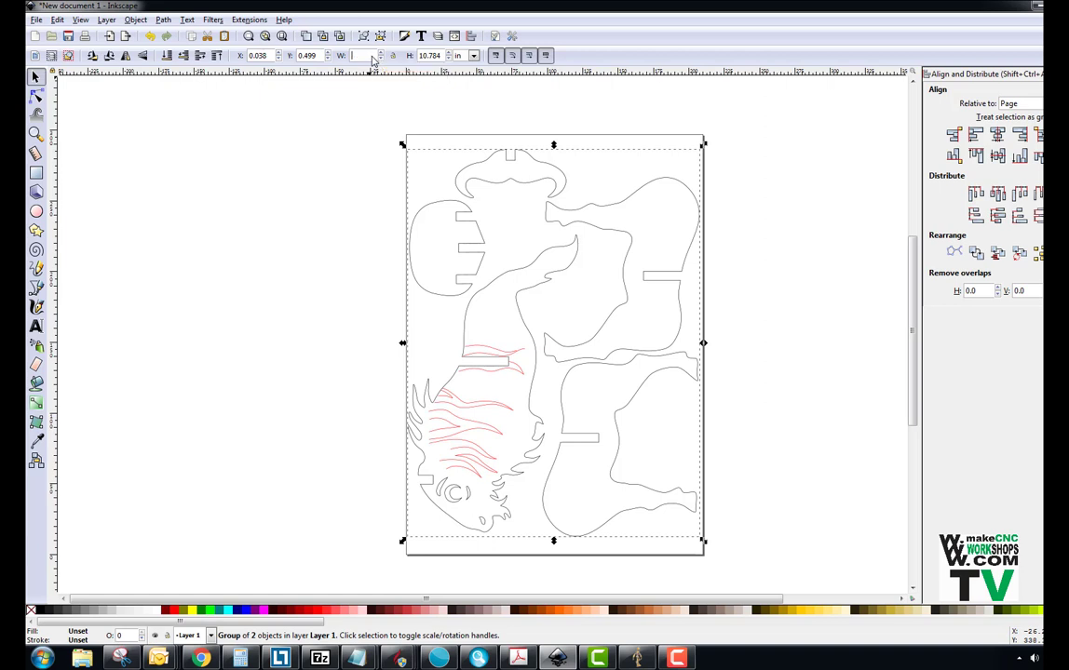
type("9.1134")
key("Return")
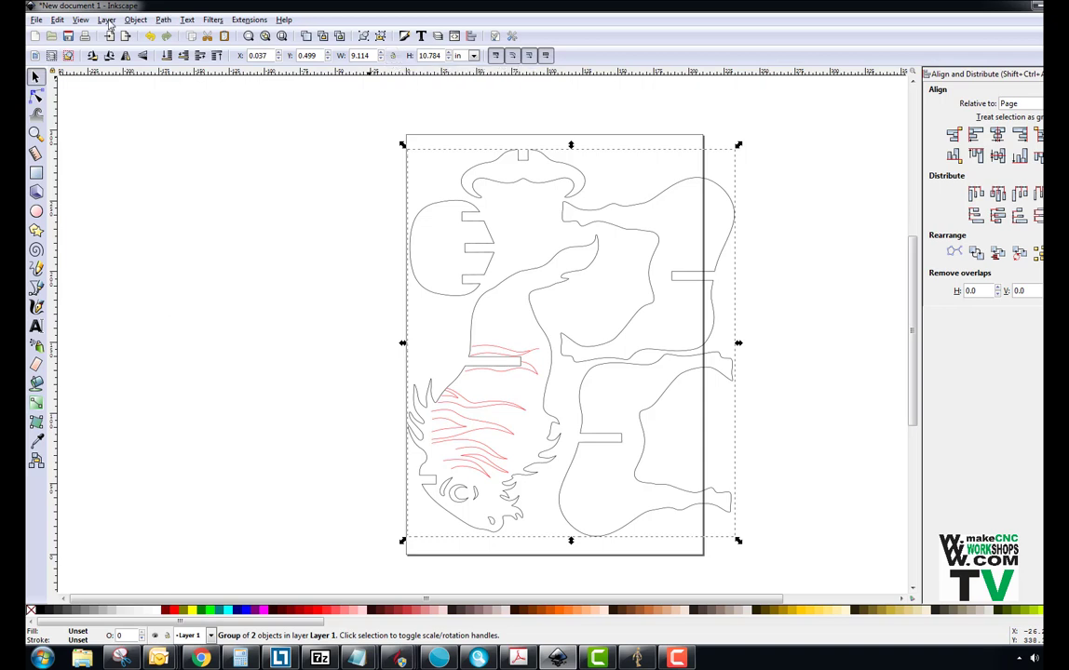
Step: Undo the stretch, lock the W/H ratio, and rescale the group proportionally to 9.113 by 12.079 in
left_click(56, 19)
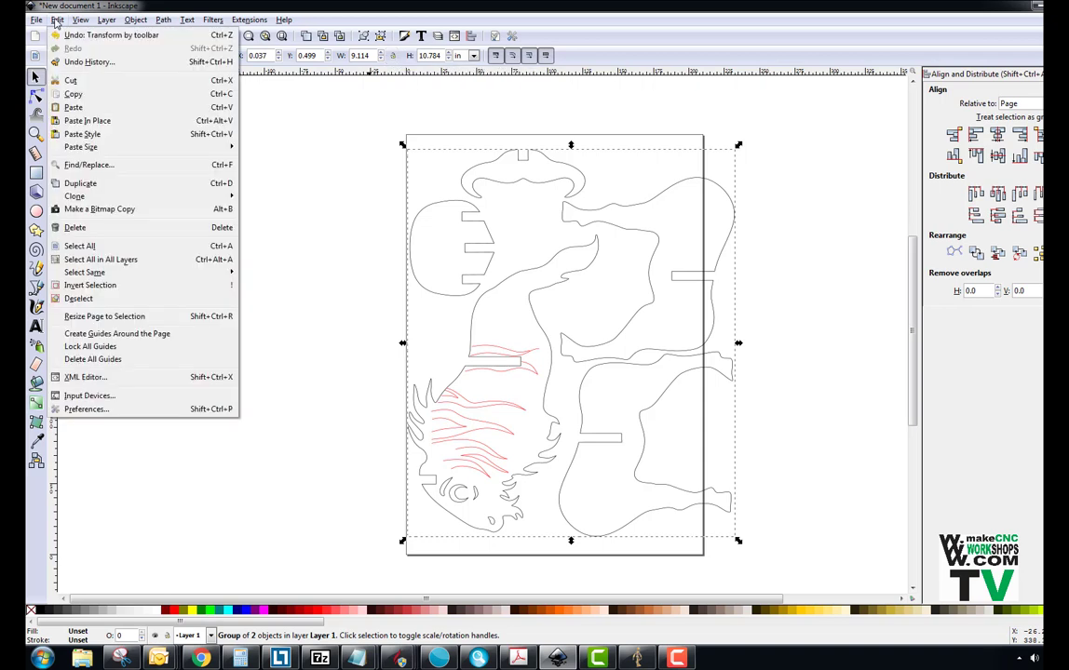
left_click(67, 38)
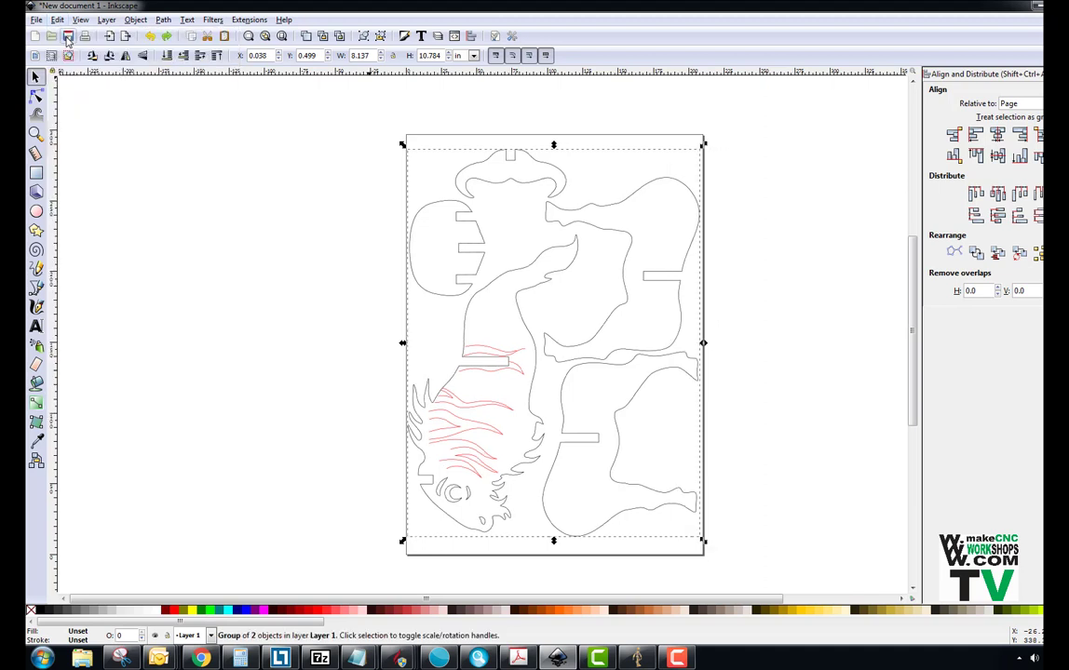
left_click(392, 55)
double_click(348, 55)
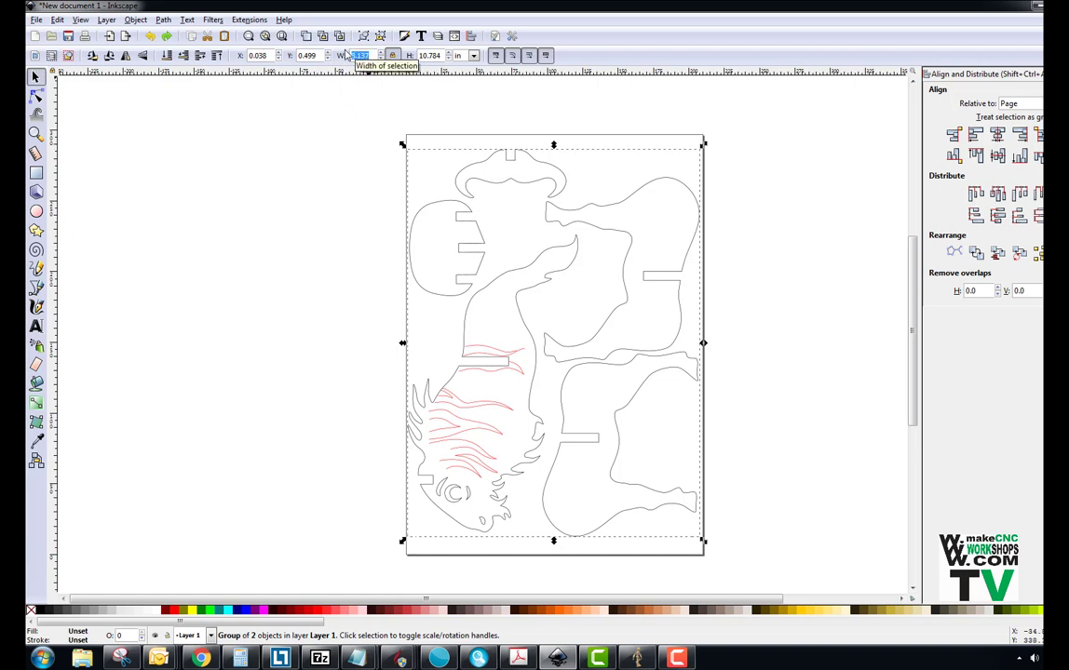
key("BackSpace")
type("8.11344")
key("Return")
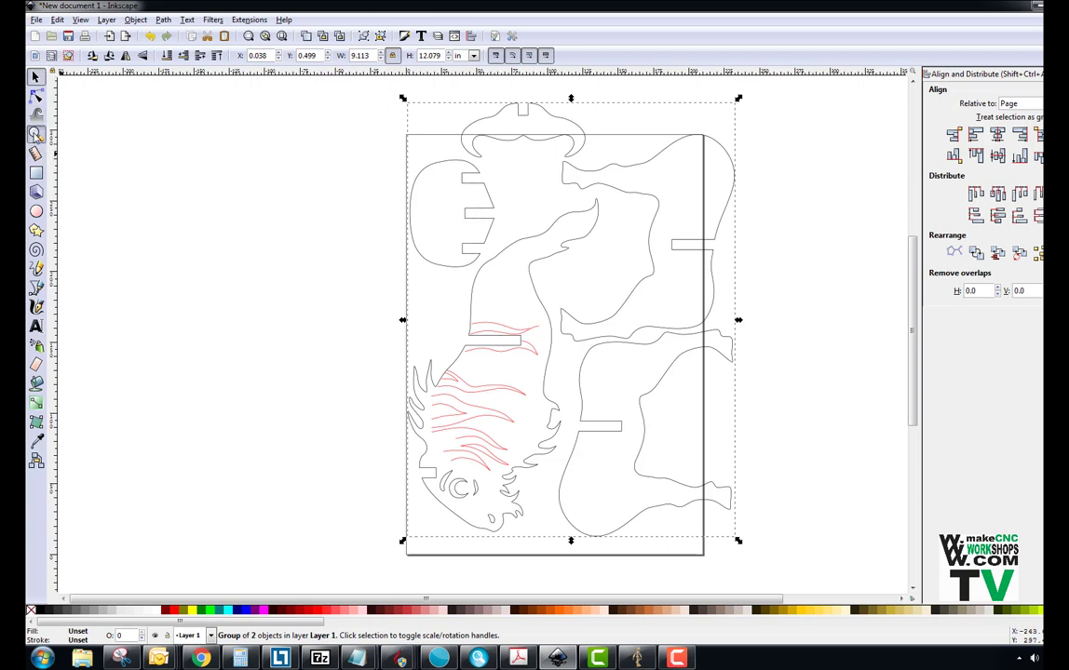
Step: Zoom into the top tab and measure its slot, which now reads 0.28 in
left_click(36, 133)
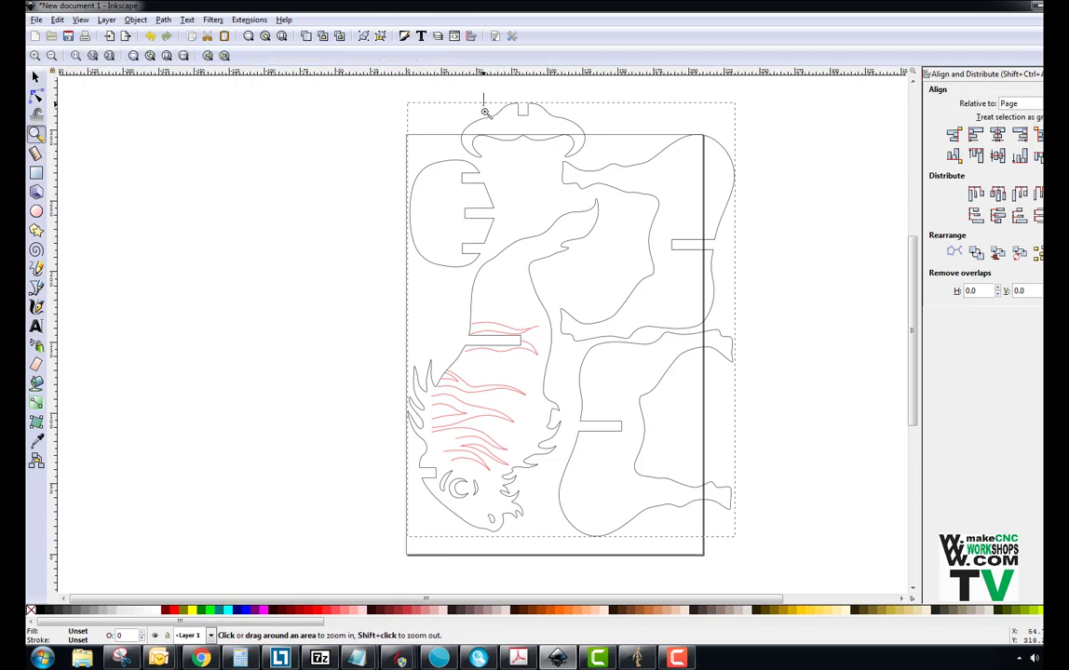
left_click_drag(482, 93, 566, 151)
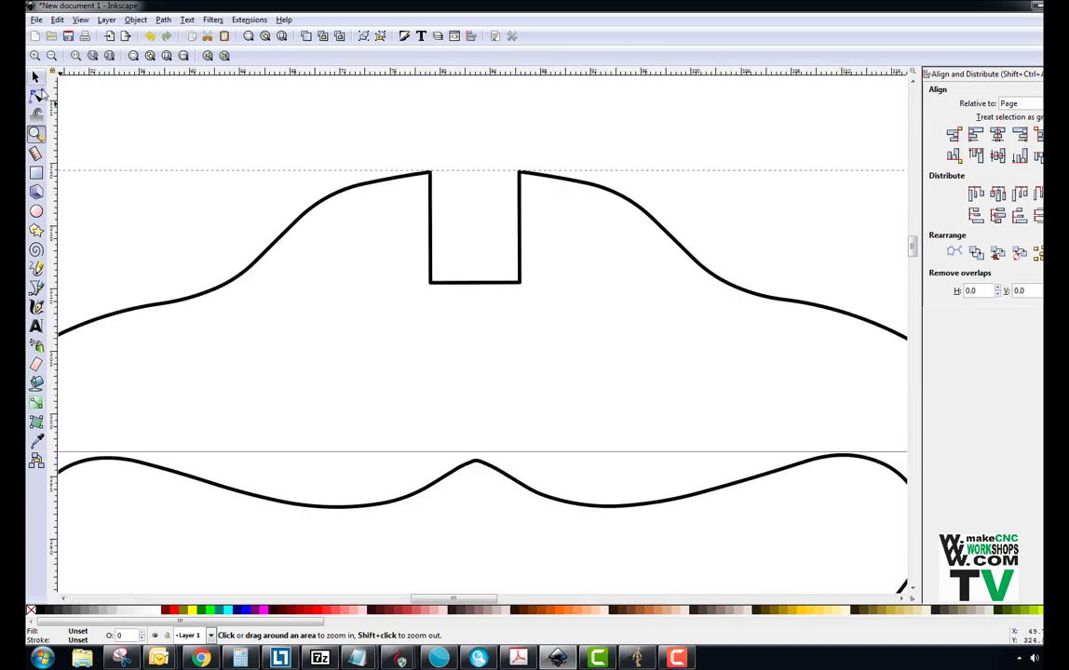
left_click(35, 153)
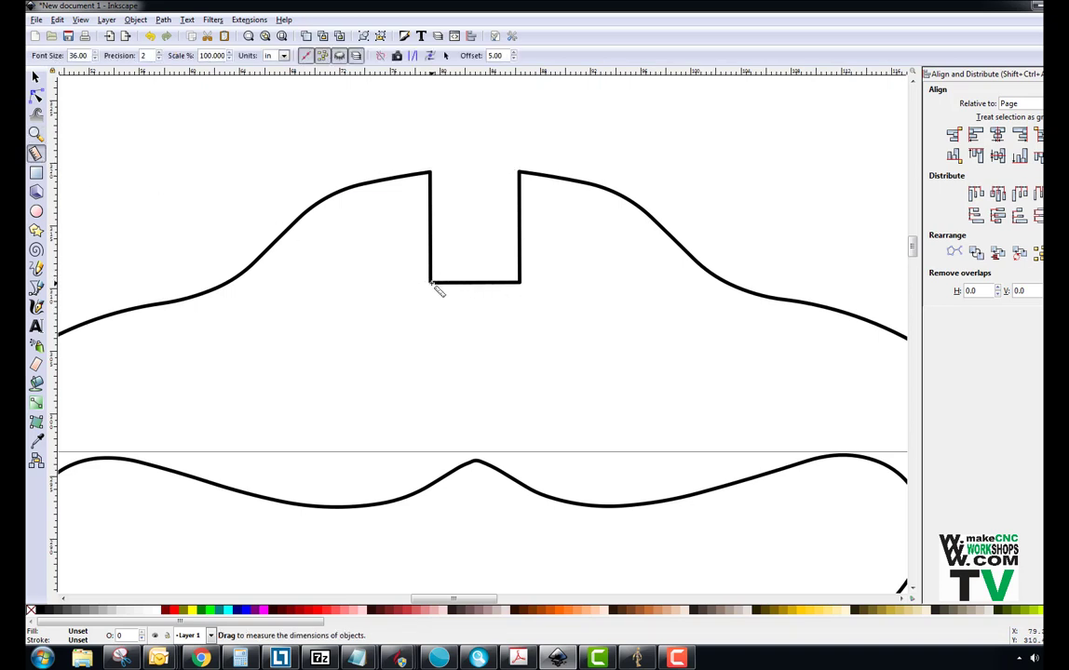
left_click_drag(431, 284, 520, 282)
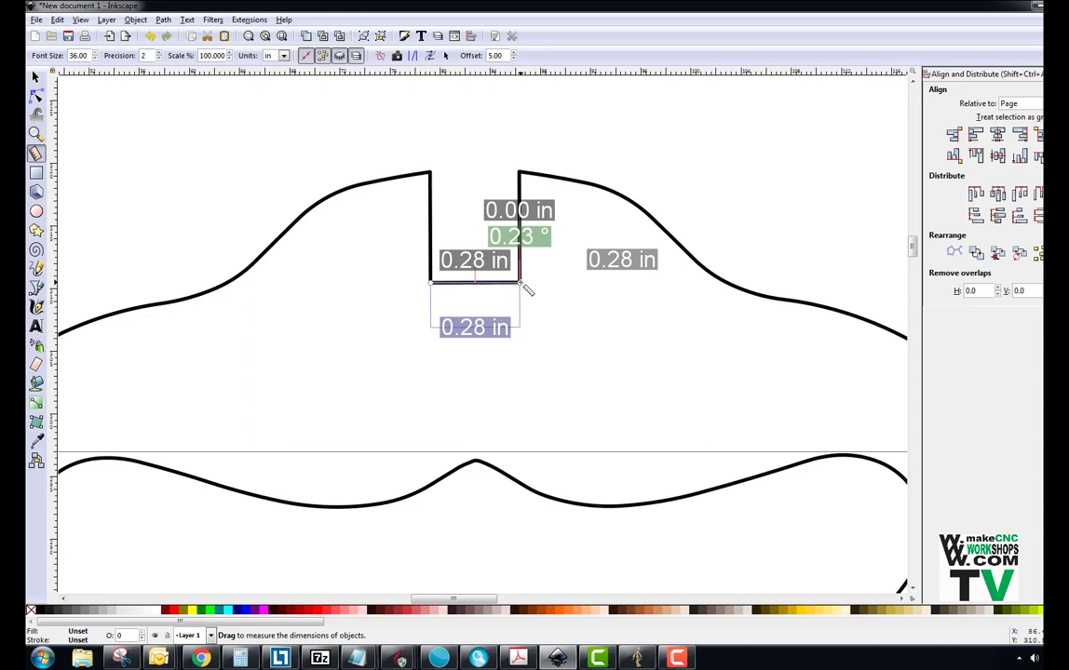
scroll(527, 308, "down", 5)
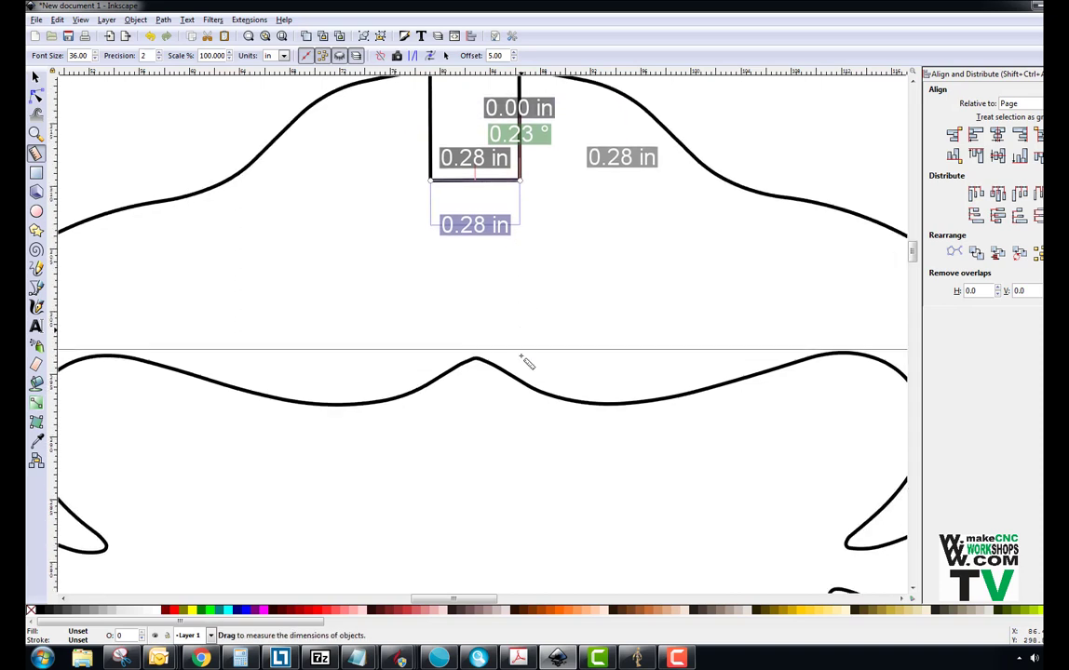
scroll(522, 359, "down", 3)
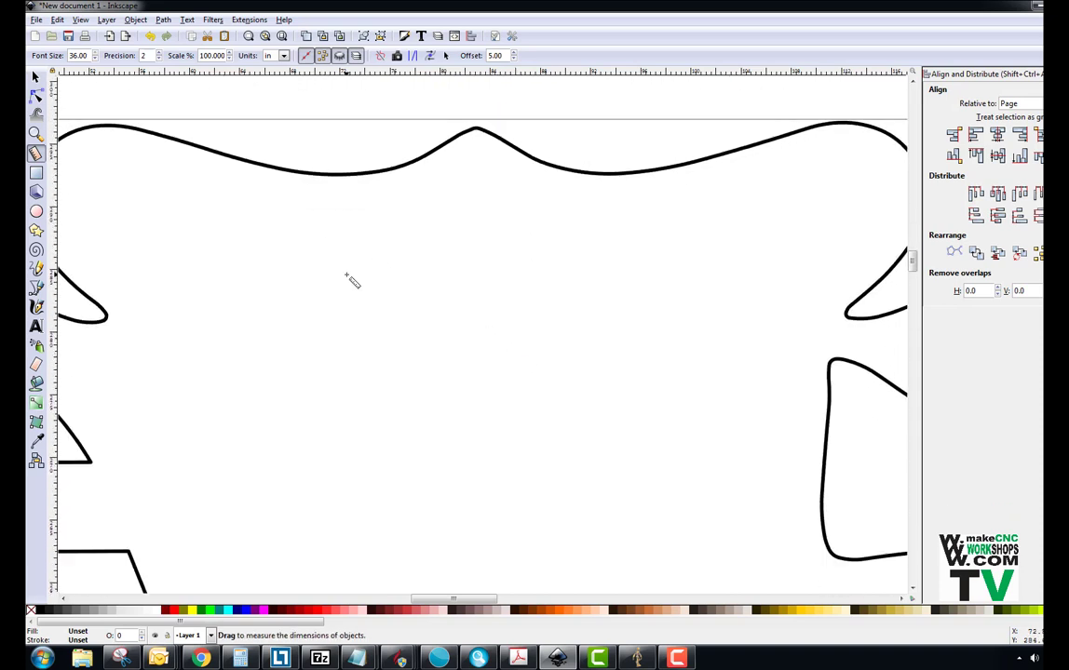
Step: Zoom out and scroll until the entire 9.113 × 12.079 in bison pattern is visible beyond the page
left_click(35, 133)
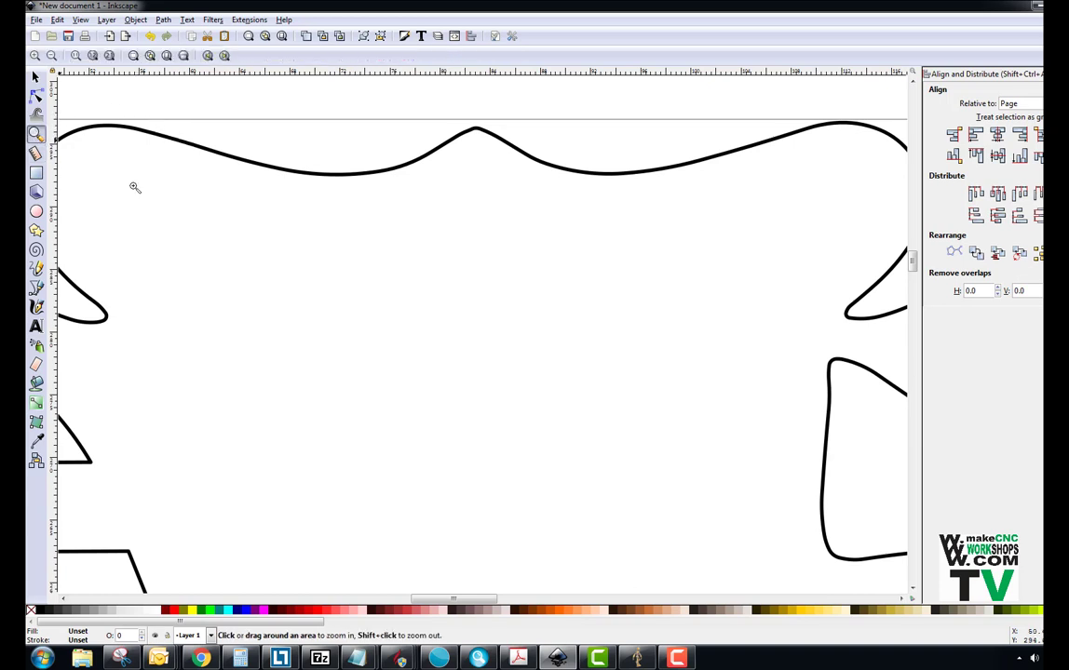
left_click_drag(488, 340, 522, 362)
left_click(515, 355)
left_click(514, 355, "shift")
left_click(513, 355, "shift")
left_click(513, 353, "shift")
left_click(515, 363, "shift")
left_click(516, 368, "shift")
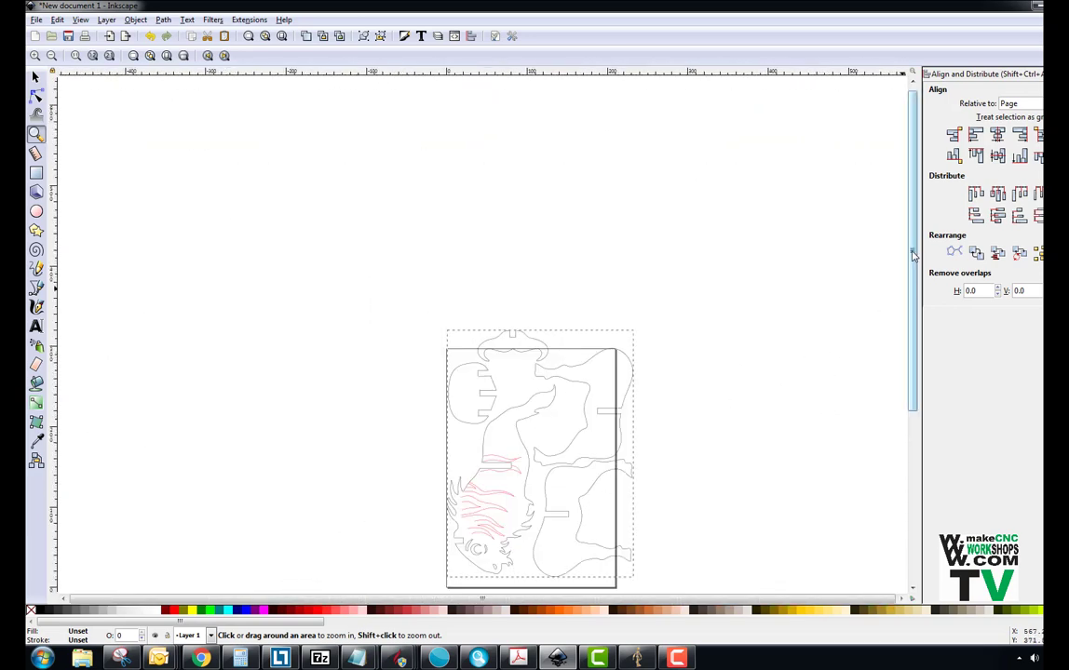
left_click_drag(912, 261, 909, 334)
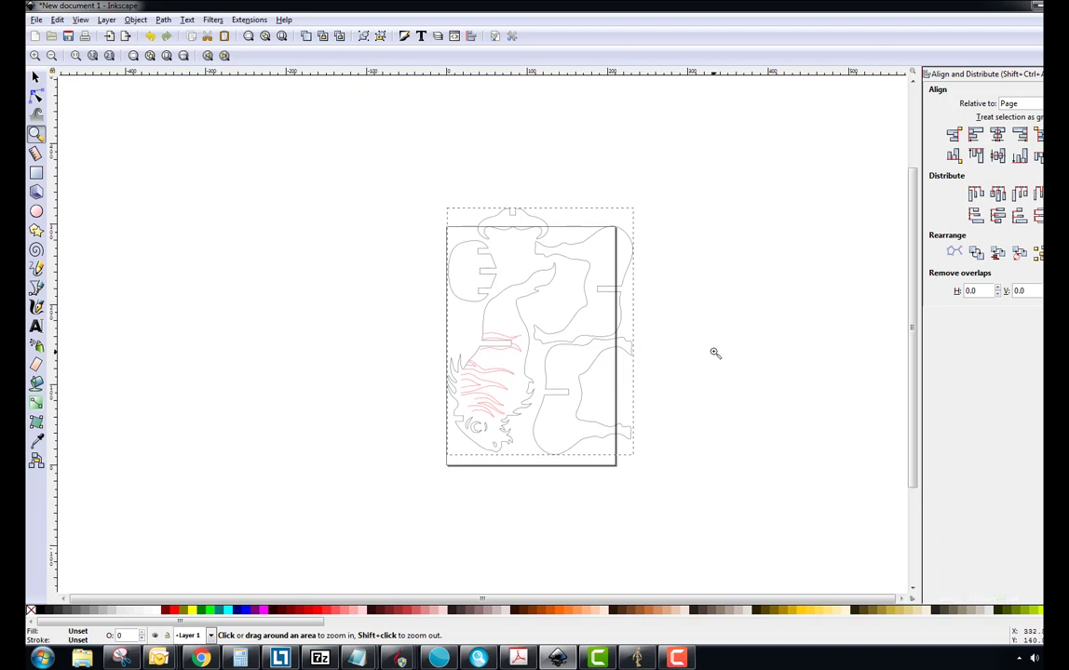